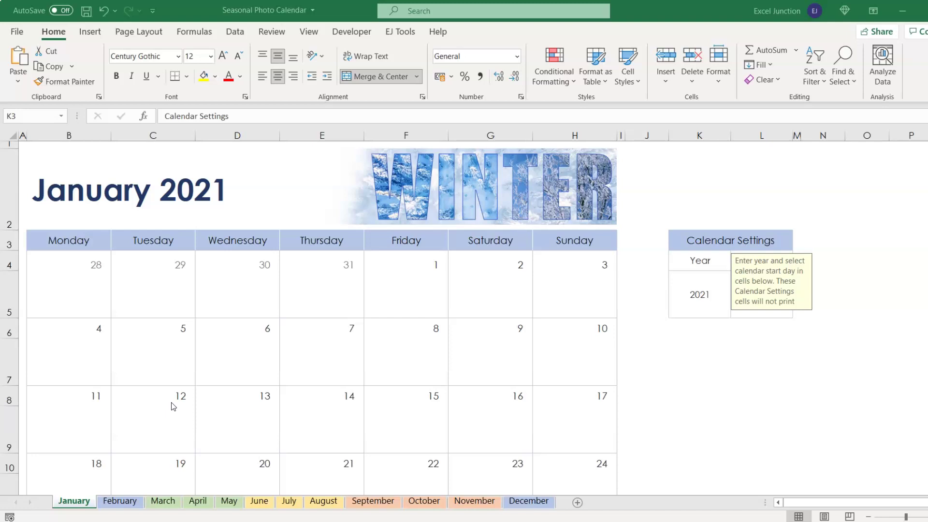
Save the workbook, browse the February to May sheets, then go back to January.
{"action": "key", "text": "ctrl+s"}
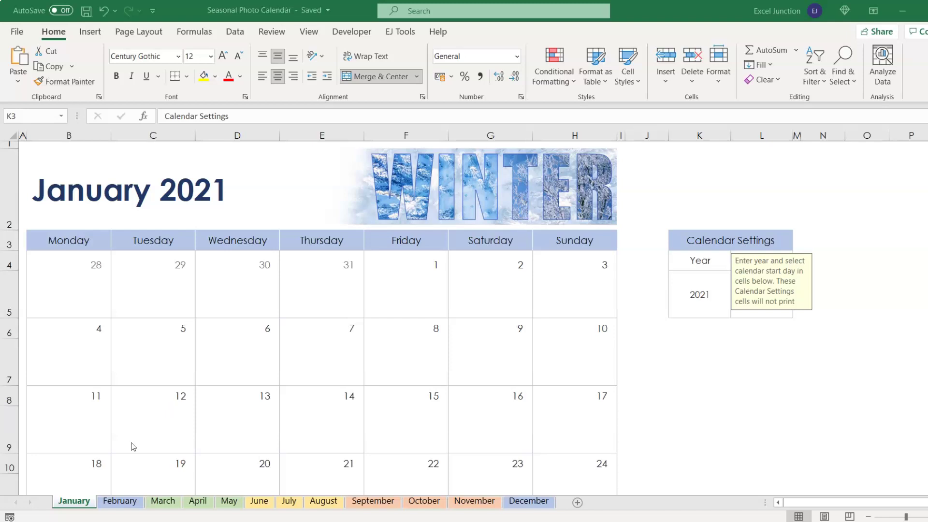
{"action": "left_click", "coordinate": [120, 503]}
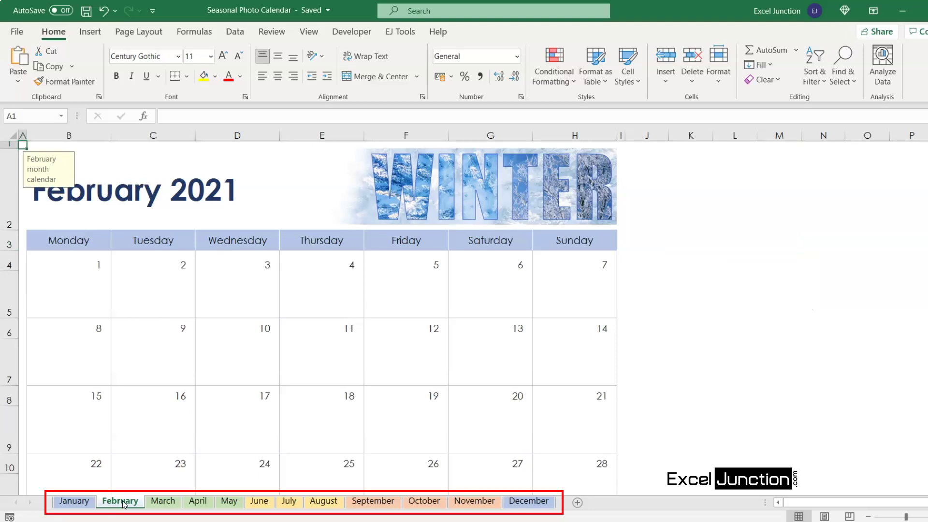
{"action": "left_click", "coordinate": [160, 503]}
{"action": "left_click", "coordinate": [196, 502]}
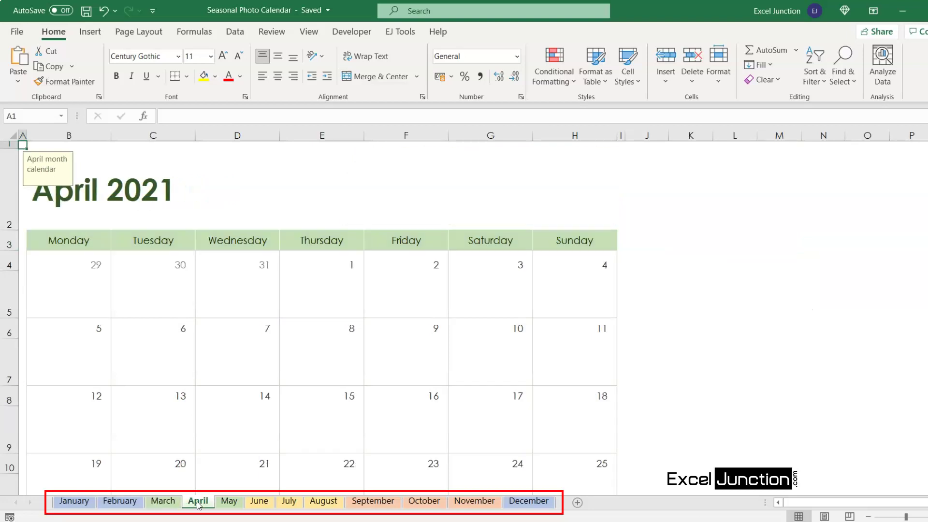
{"action": "left_click", "coordinate": [230, 503]}
{"action": "left_click", "coordinate": [90, 503]}
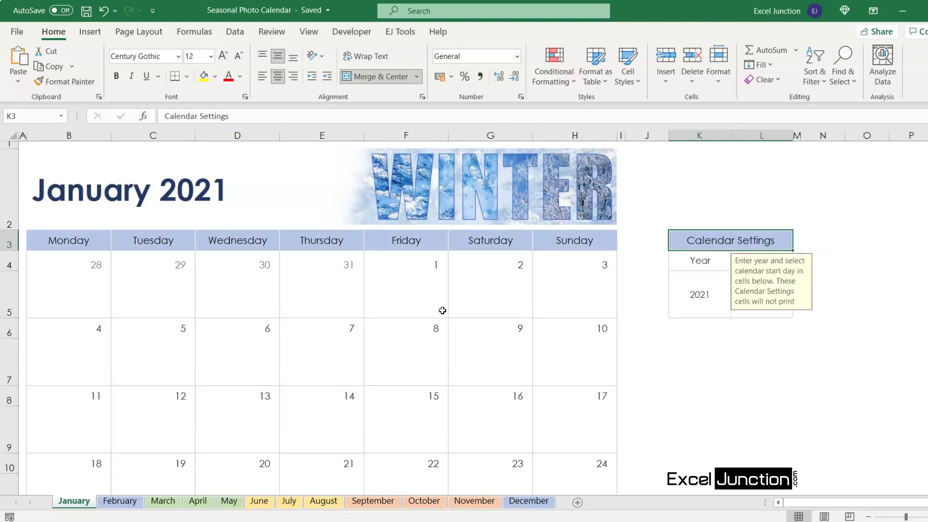
Export the January sheet with EJ Tools Print to PDF > Active Worksheet, keeping the suggested name.
{"action": "left_click", "coordinate": [404, 33]}
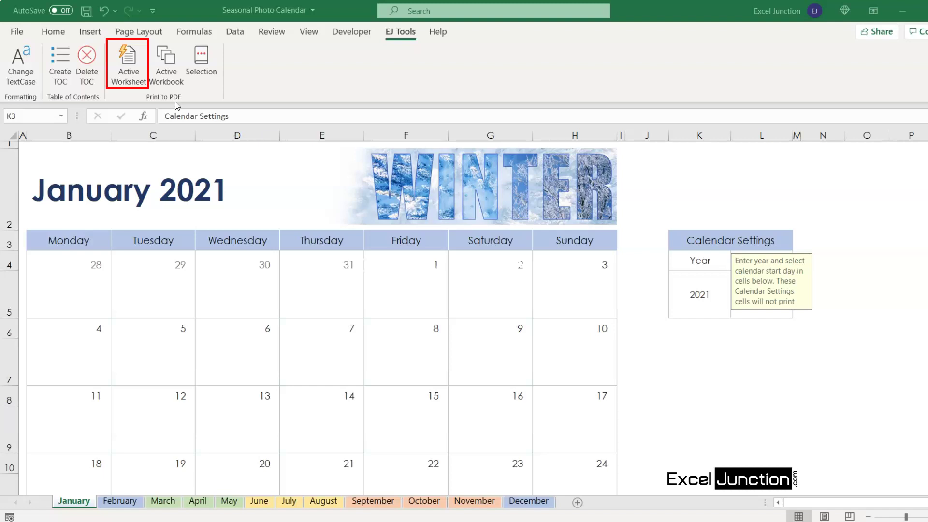
{"action": "left_click", "coordinate": [130, 75]}
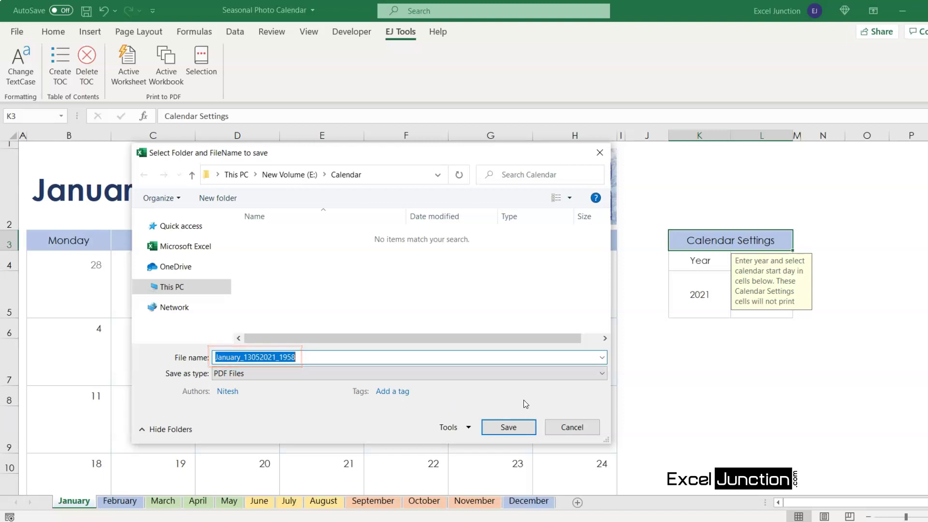
{"action": "key", "text": "alt+Tab"}
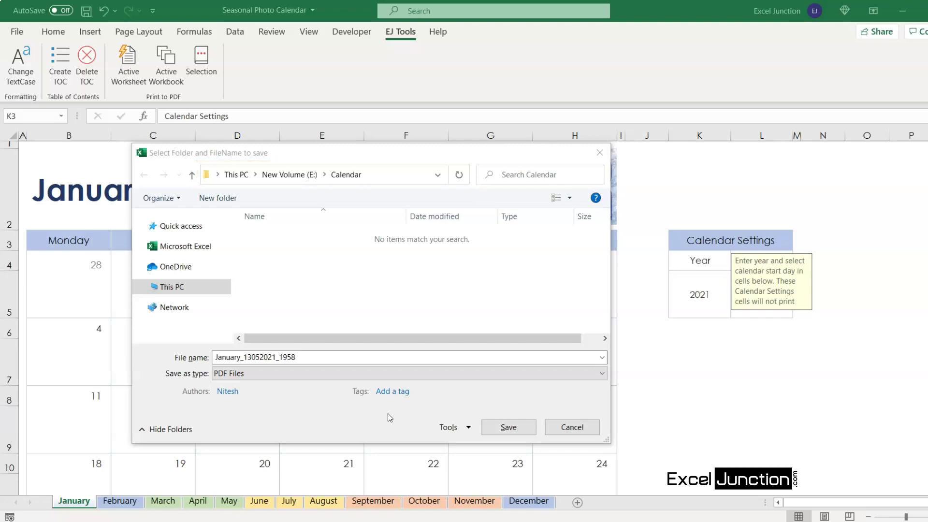
Save January_13052021_1958.pdf to E:\Calendar and scroll through it in Edge.
{"action": "left_click", "coordinate": [514, 427]}
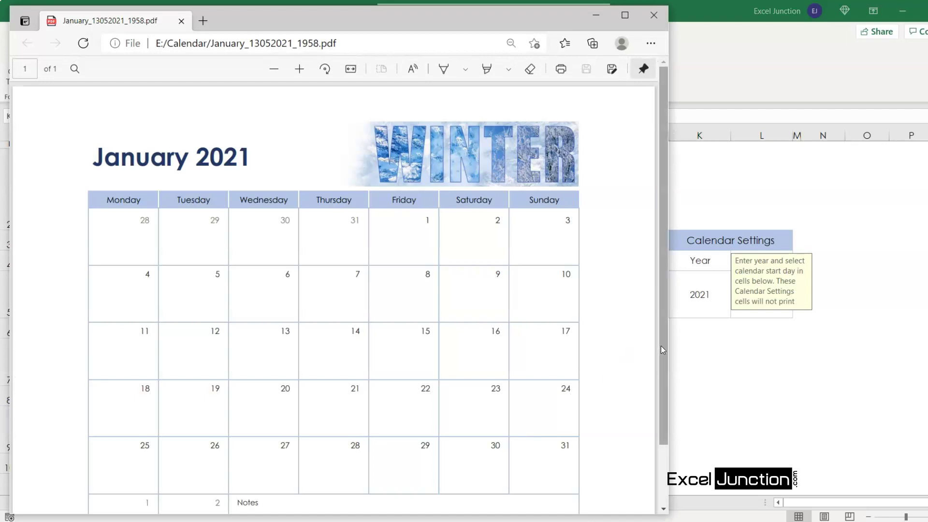
{"action": "mouse_move", "coordinate": [660, 346]}
{"action": "left_mouse_down"}
{"action": "mouse_move", "coordinate": [671, 419]}
{"action": "mouse_move", "coordinate": [660, 326]}
{"action": "mouse_move", "coordinate": [670, 420]}
{"action": "mouse_move", "coordinate": [657, 357]}
{"action": "left_mouse_up"}
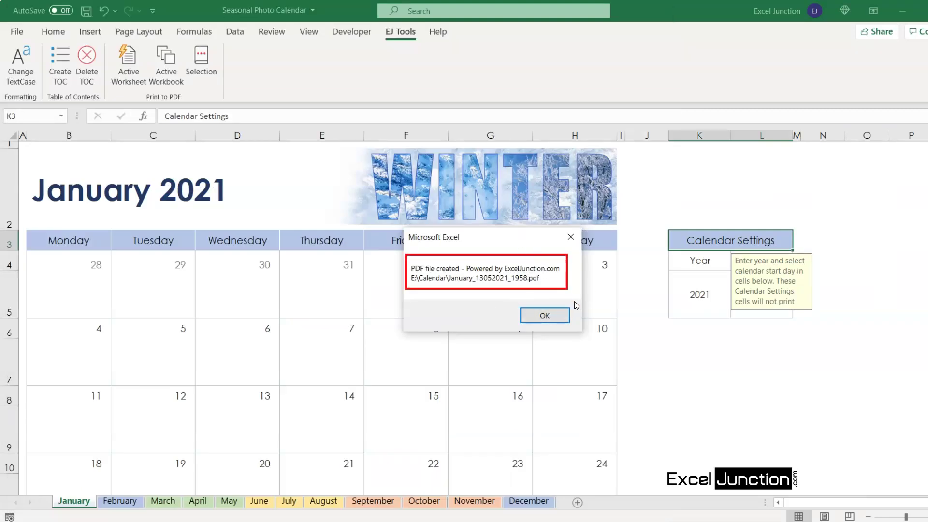
Dismiss the PDF-created message and export the whole workbook via EJ Tools Active Workbook.
{"action": "left_click", "coordinate": [545, 315]}
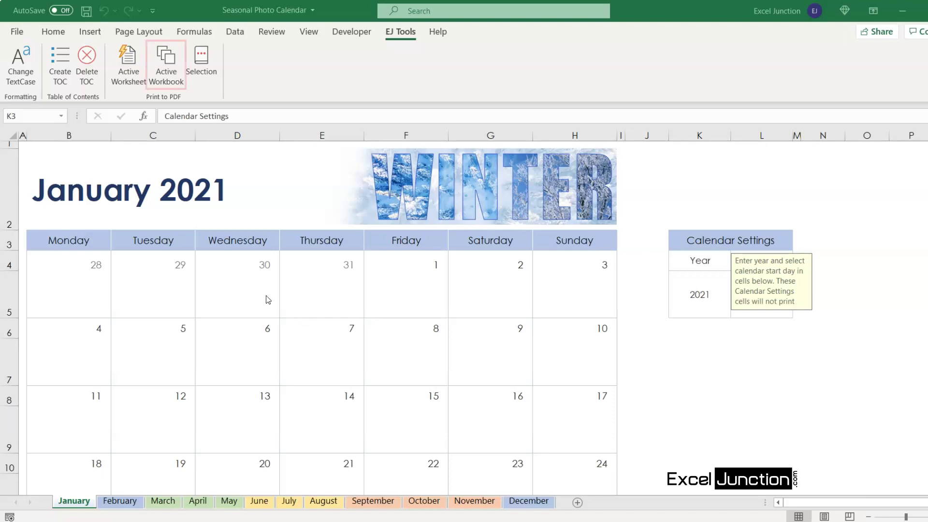
{"action": "left_click", "coordinate": [166, 66]}
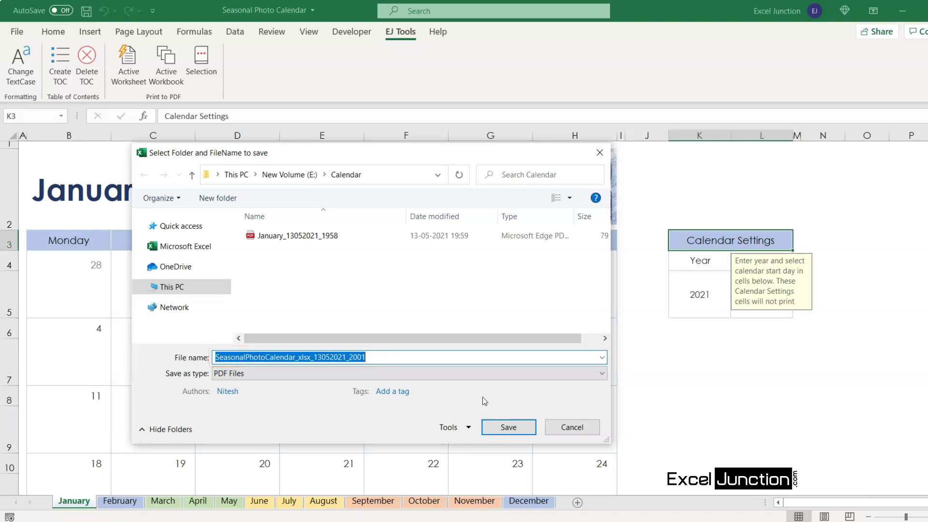
{"action": "key", "text": "alt"}
Save SeasonalPhotoCalendar_xlsx_13052021_2001.pdf, page into February in Edge, then return to Excel.
{"action": "left_click", "coordinate": [508, 427]}
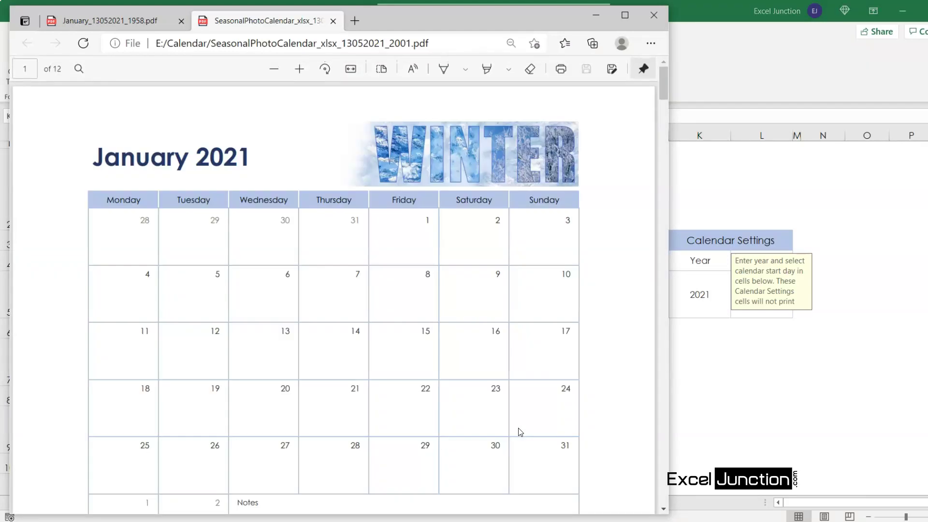
{"action": "left_click", "coordinate": [663, 509]}
{"action": "left_click", "coordinate": [663, 510]}
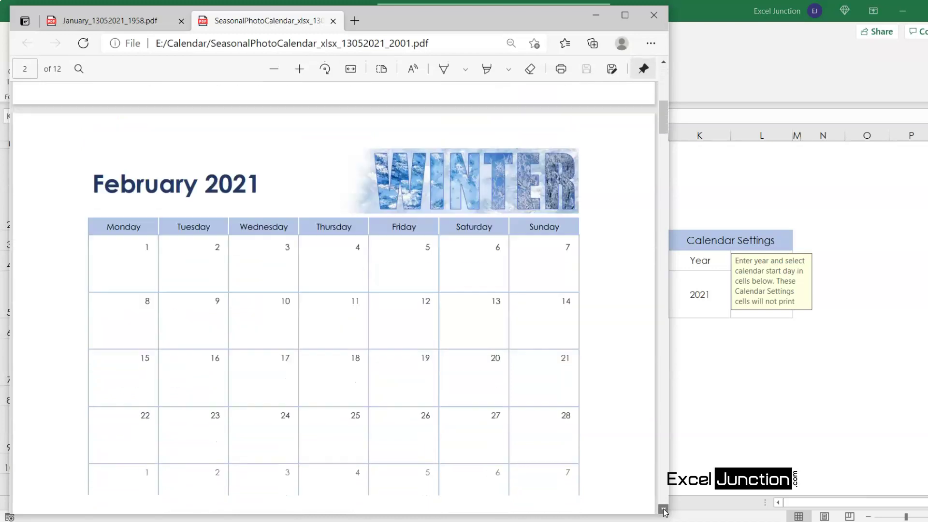
{"action": "left_click_drag", "start_coordinate": [663, 510], "coordinate": [662, 71]}
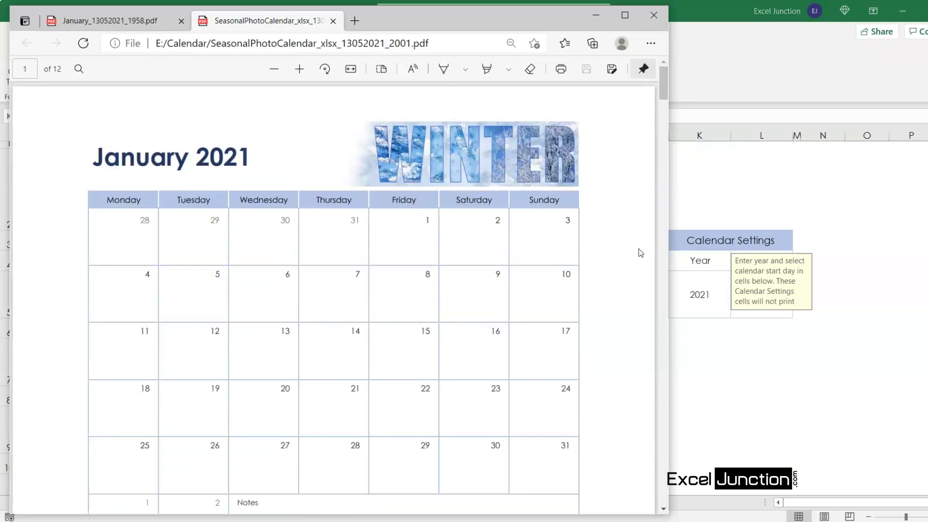
{"action": "left_click", "coordinate": [716, 393]}
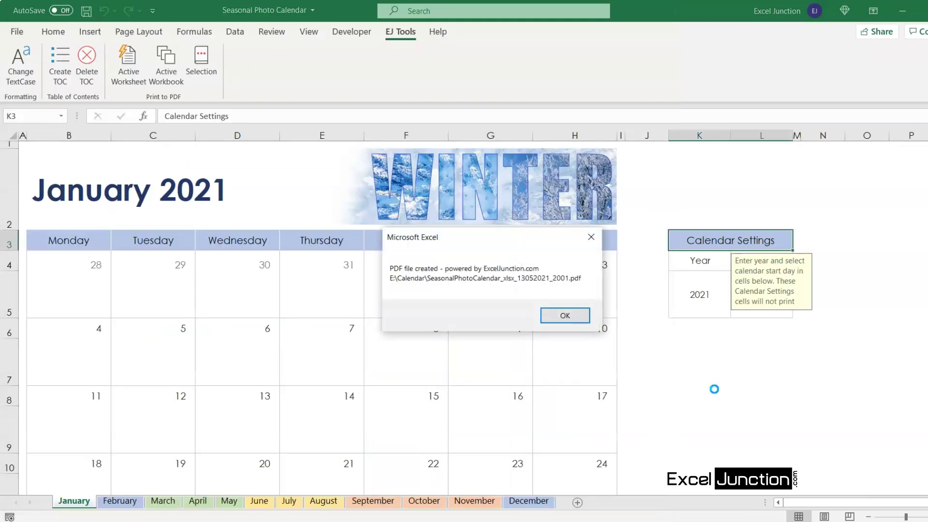
Dismiss the confirmation, select B2:H7 and export that selection to PDF via EJ Tools.
{"action": "left_click", "coordinate": [565, 315]}
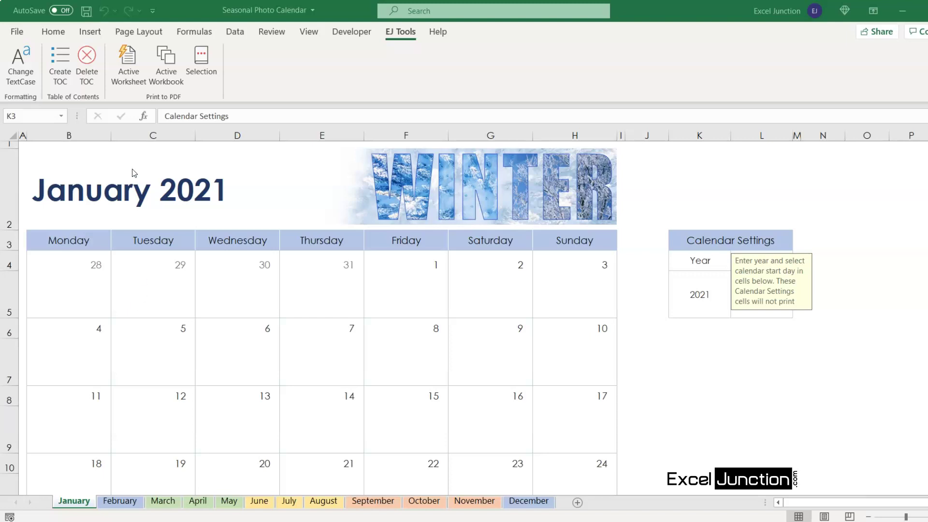
{"action": "left_click", "coordinate": [134, 187]}
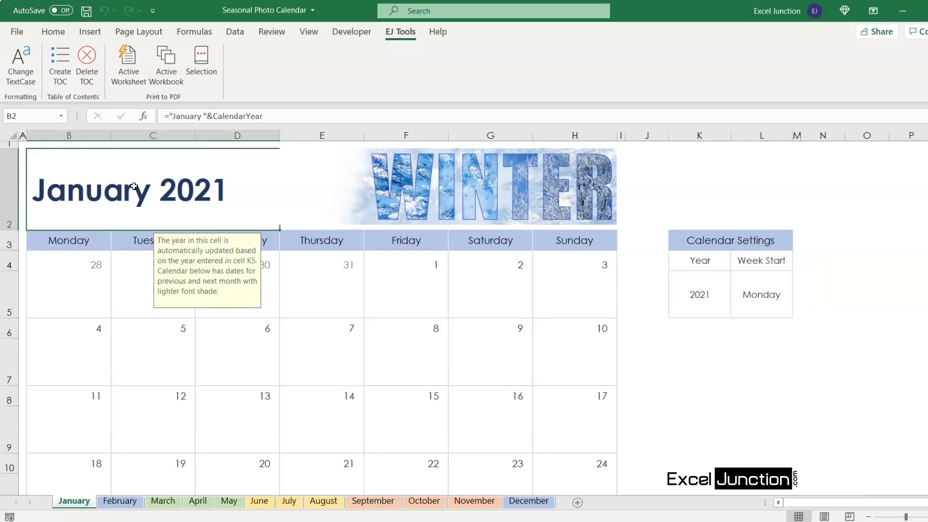
{"action": "mouse_move", "coordinate": [134, 187]}
{"action": "left_mouse_down"}
{"action": "mouse_move", "coordinate": [487, 303]}
{"action": "mouse_move", "coordinate": [562, 356]}
{"action": "left_mouse_up"}
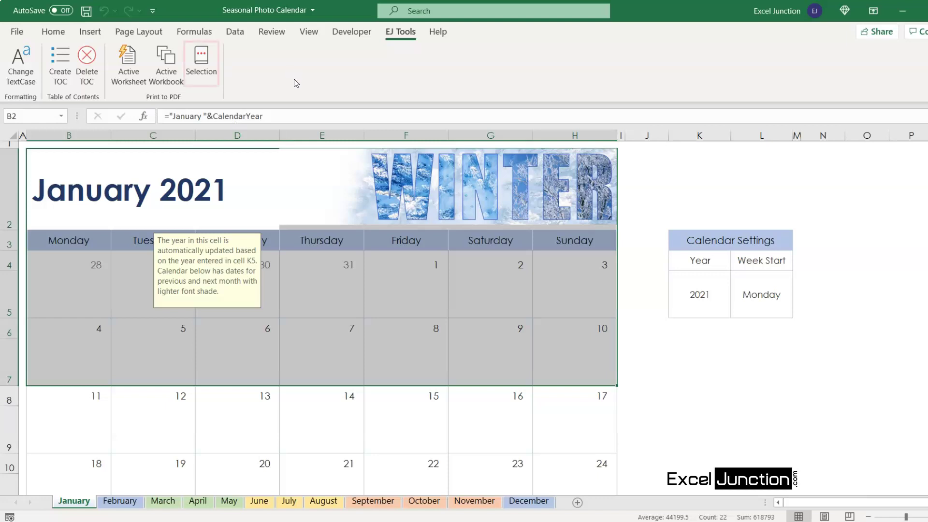
{"action": "left_click", "coordinate": [201, 65]}
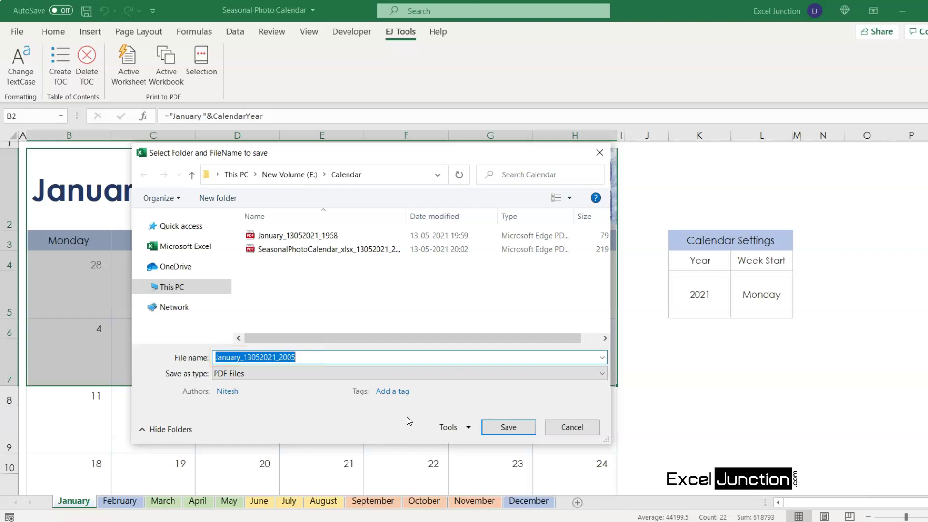
Save January_13052021_2005.pdf, check the two-week page in Edge, then return to Excel.
{"action": "left_click", "coordinate": [499, 431]}
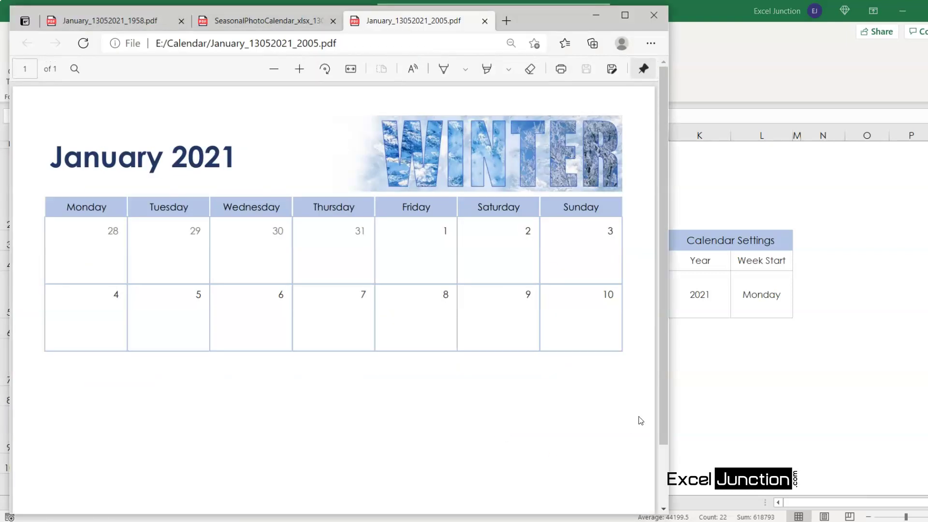
{"action": "left_click_drag", "start_coordinate": [662, 399], "coordinate": [669, 357]}
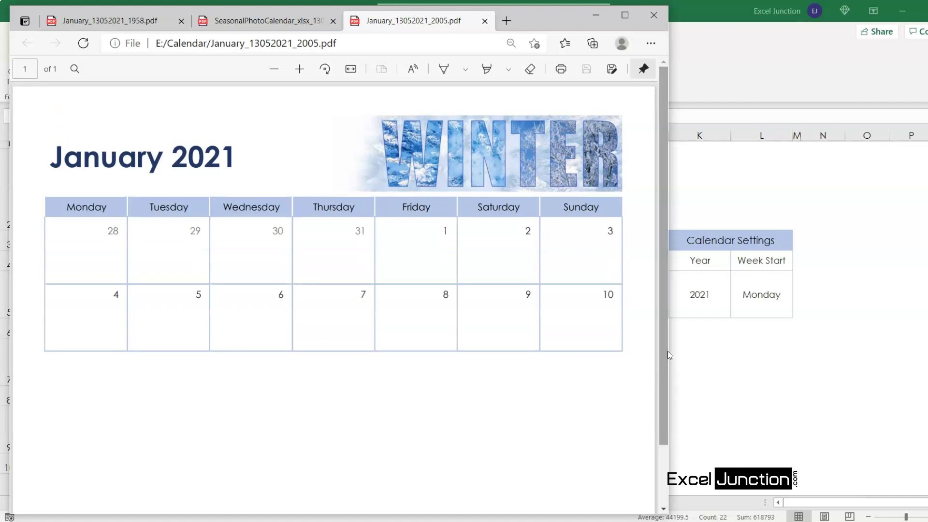
{"action": "key", "text": "alt+Tab"}
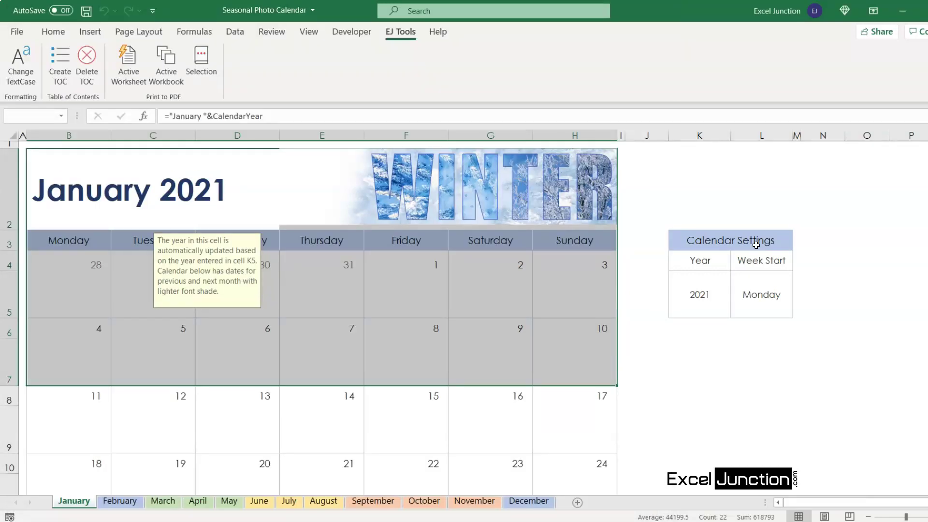
Select K3, group the June, July and August sheets, and save them as June_13052021_2008.pdf.
{"action": "left_click", "coordinate": [756, 245]}
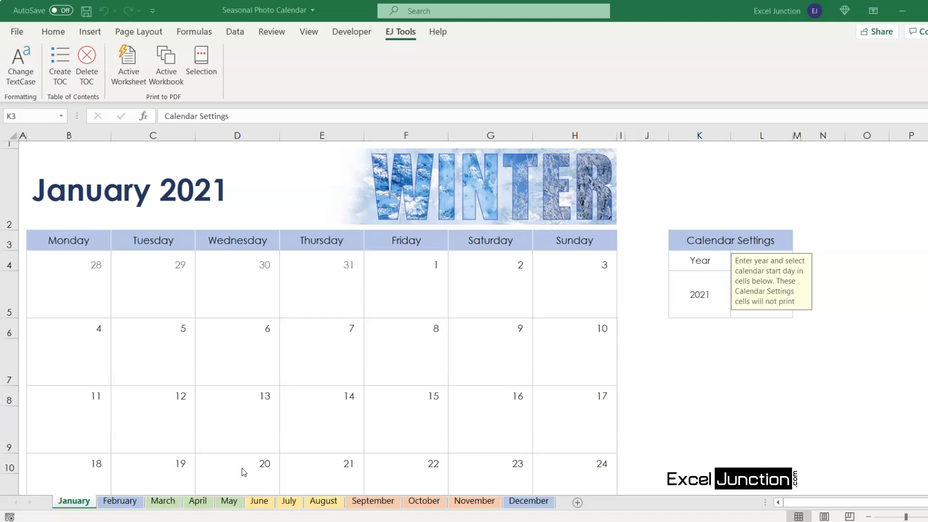
{"action": "left_click", "coordinate": [259, 501]}
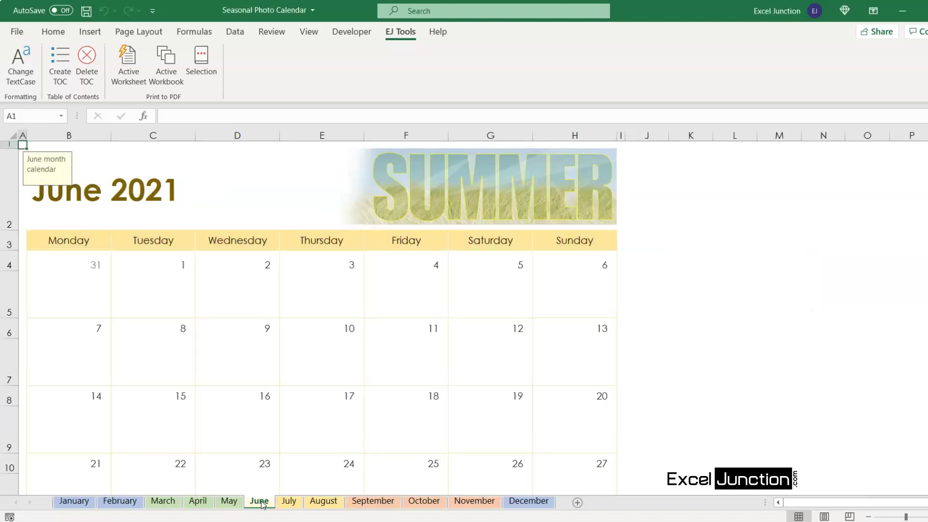
{"action": "left_click", "coordinate": [288, 503], "text": "ctrl"}
{"action": "left_click", "coordinate": [314, 503], "text": "ctrl"}
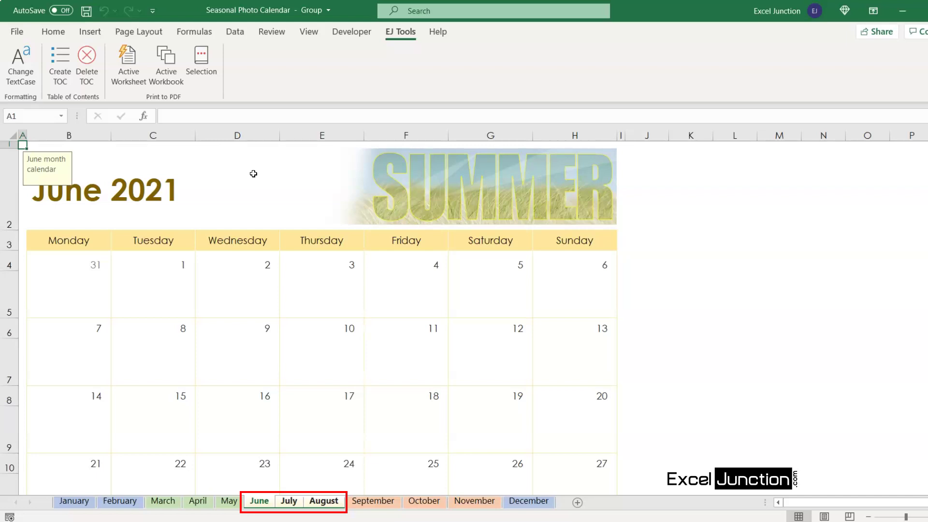
{"action": "left_click", "coordinate": [135, 76]}
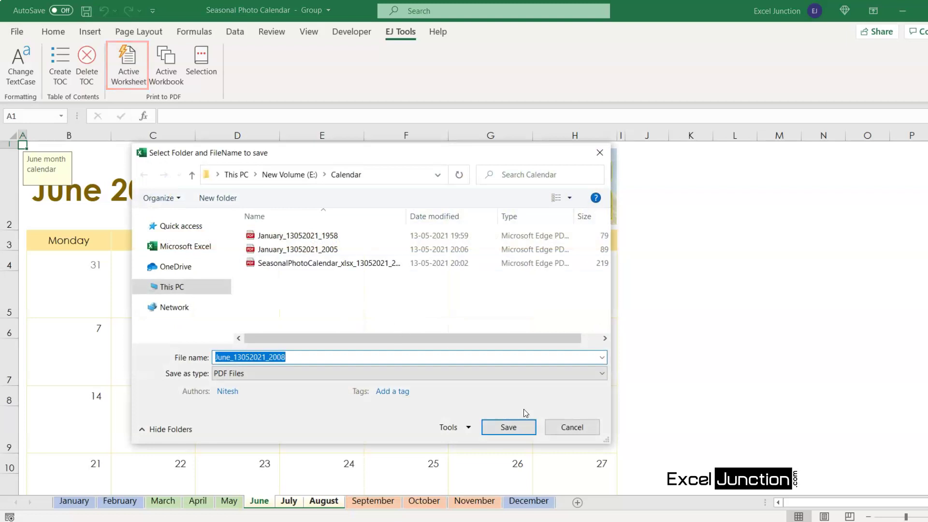
{"action": "left_click", "coordinate": [508, 427]}
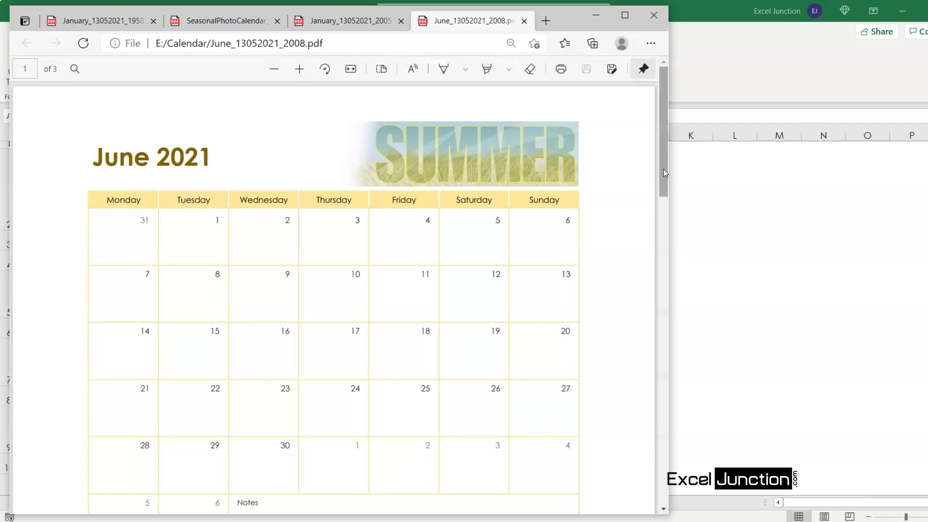
Scroll through the June PDF in Edge, then go back to the Excel workbook.
{"action": "left_click_drag", "start_coordinate": [663, 170], "coordinate": [651, 154]}
{"action": "key", "text": "alt+Tab"}
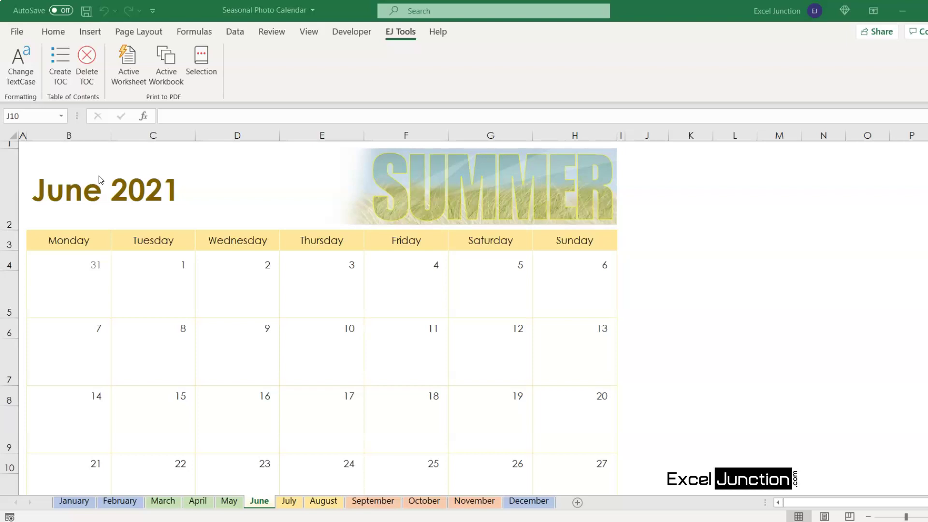
Start a Save As of the workbook with PDF as the file type.
{"action": "left_click", "coordinate": [16, 32]}
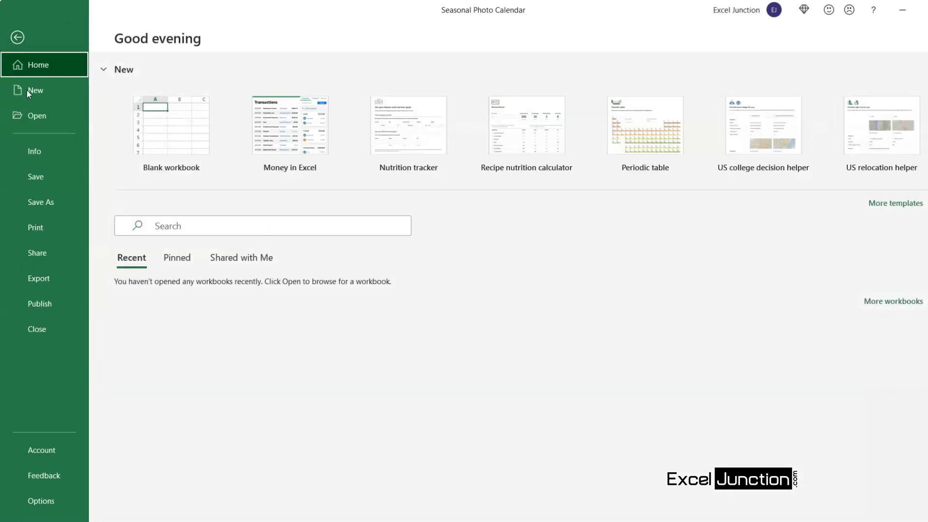
{"action": "left_click", "coordinate": [45, 202]}
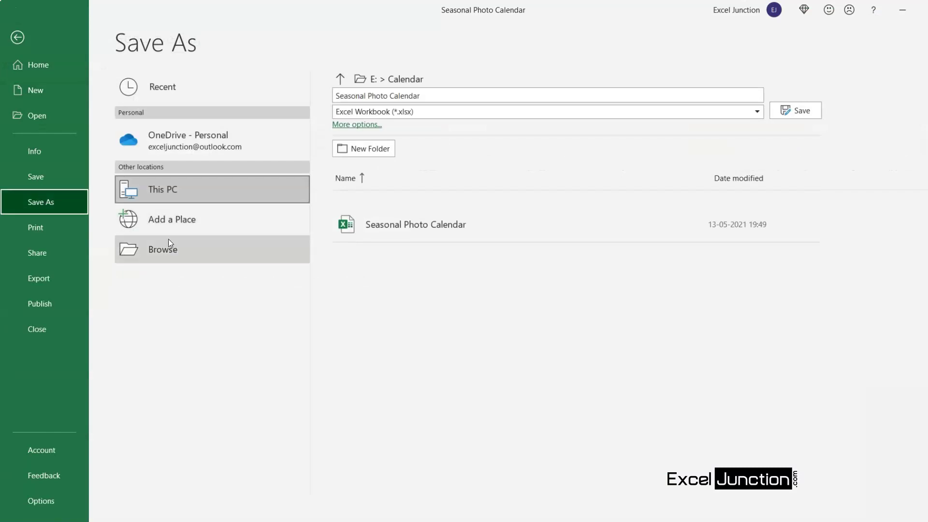
{"action": "left_click", "coordinate": [173, 247]}
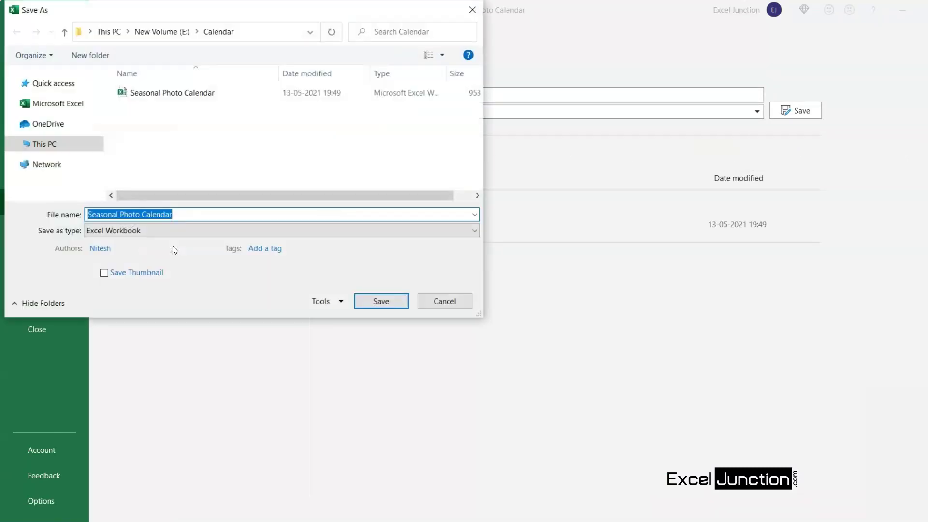
{"action": "left_click", "coordinate": [167, 229]}
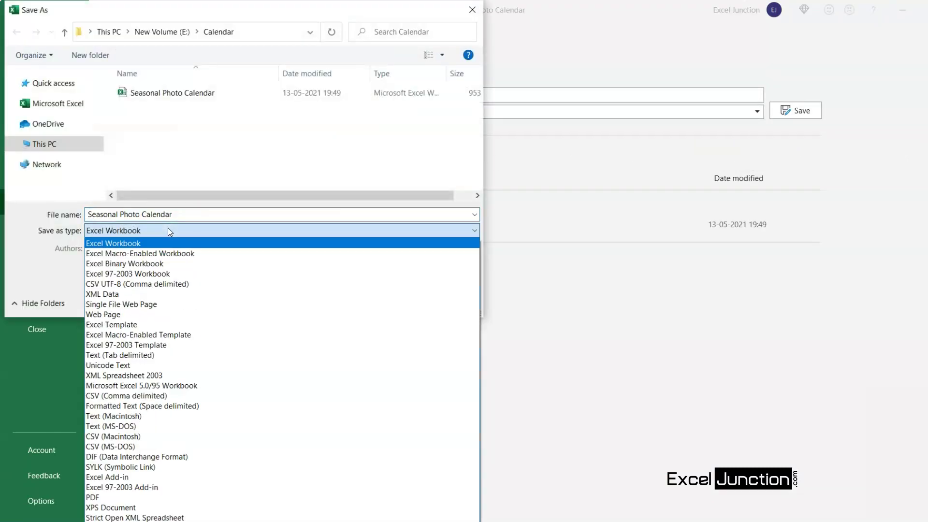
{"action": "left_click", "coordinate": [106, 498]}
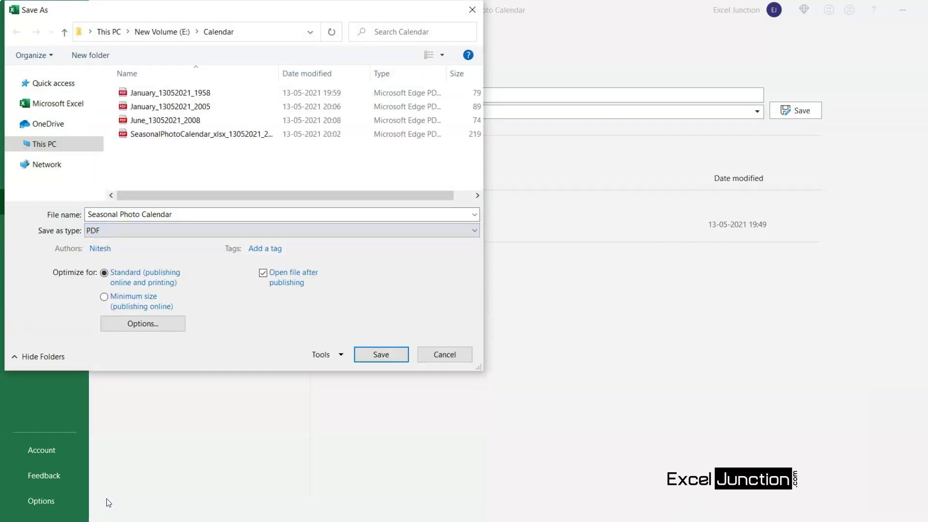
Set the PDF options to Active sheet(s) and publish Seasonal Photo Calendar.pdf.
{"action": "left_click", "coordinate": [145, 326]}
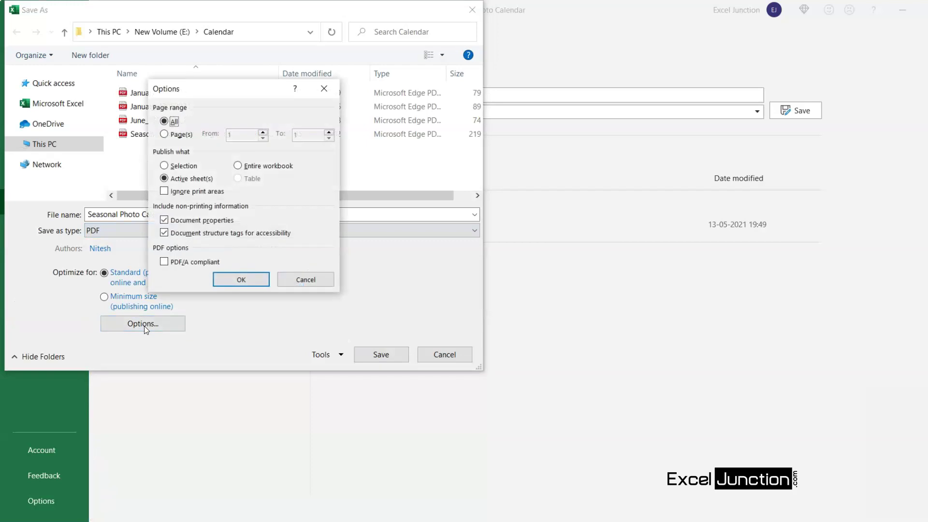
{"action": "left_click", "coordinate": [238, 166]}
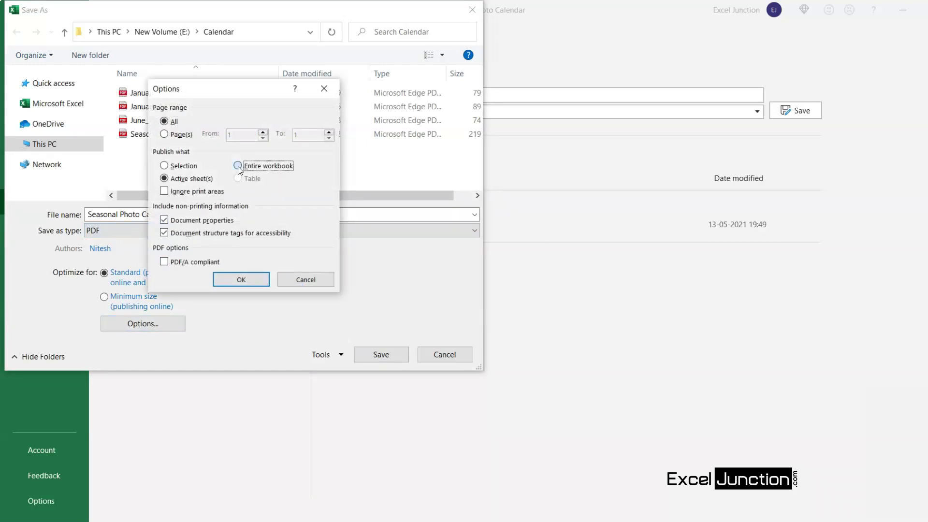
{"action": "left_click", "coordinate": [165, 166]}
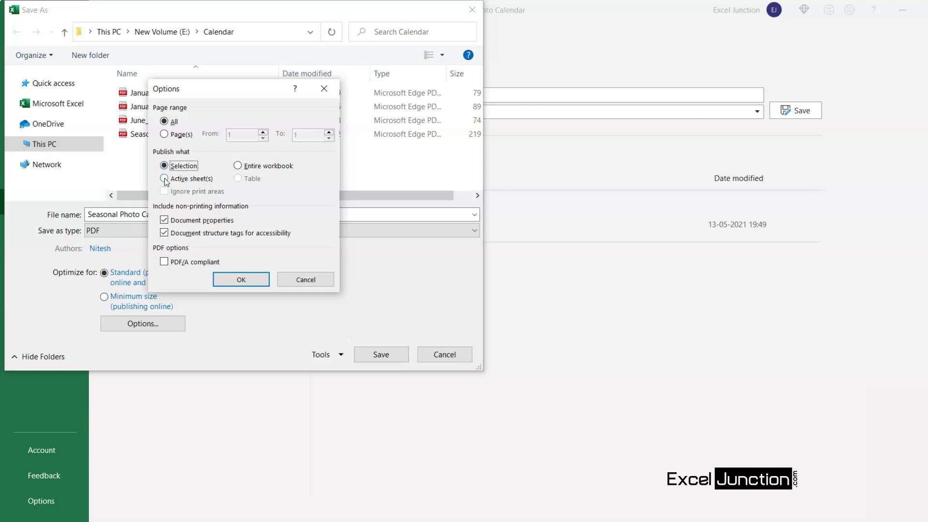
{"action": "left_click", "coordinate": [164, 179]}
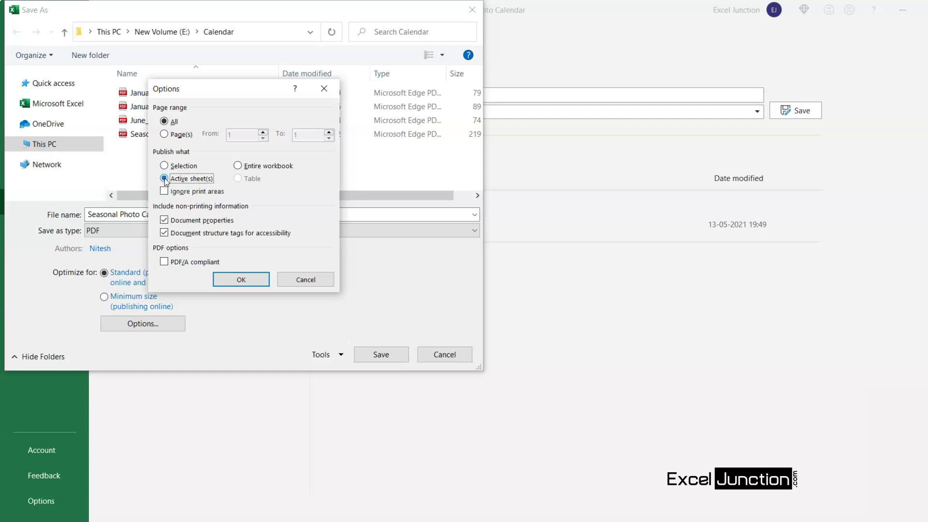
{"action": "left_click", "coordinate": [251, 280]}
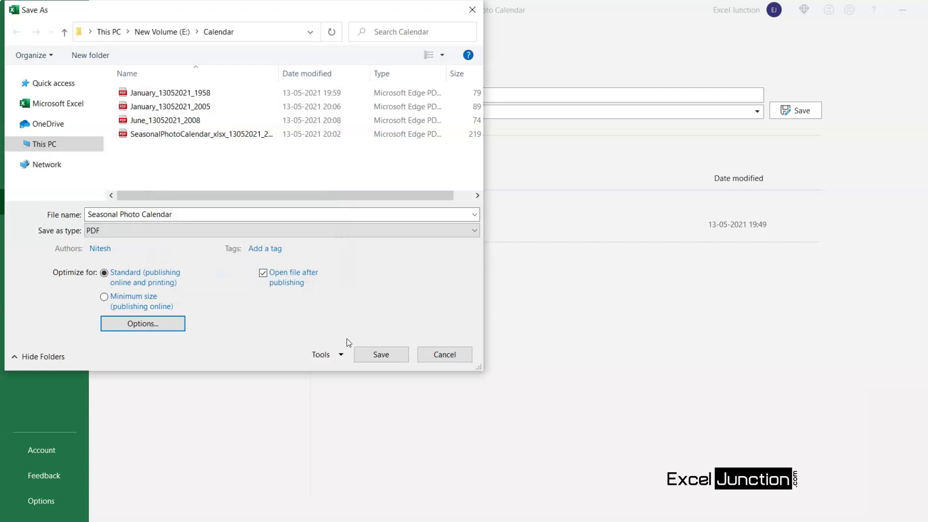
{"action": "left_click", "coordinate": [382, 354]}
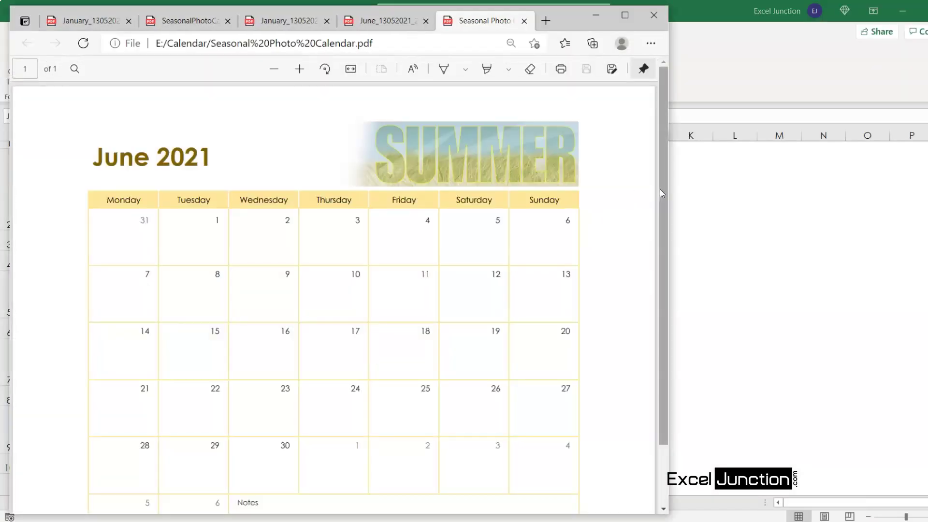
Scroll through the Seasonal Photo Calendar June PDF in Edge, then return to Excel.
{"action": "scroll", "coordinate": [660, 192], "scroll_direction": "down", "scroll_amount": 2}
{"action": "left_click", "coordinate": [696, 300]}
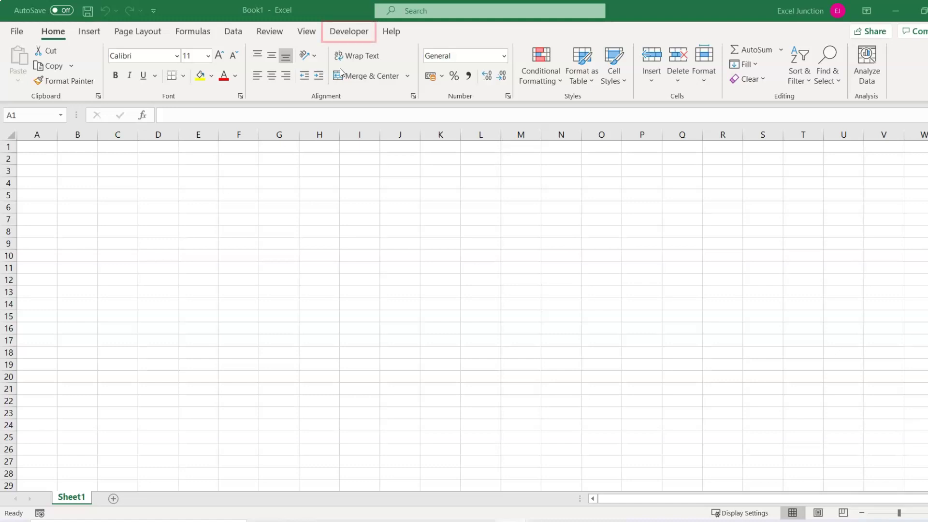
Confirm the Developer tab is checked under Options > Customize Ribbon and apply the settings.
{"action": "left_click", "coordinate": [343, 33]}
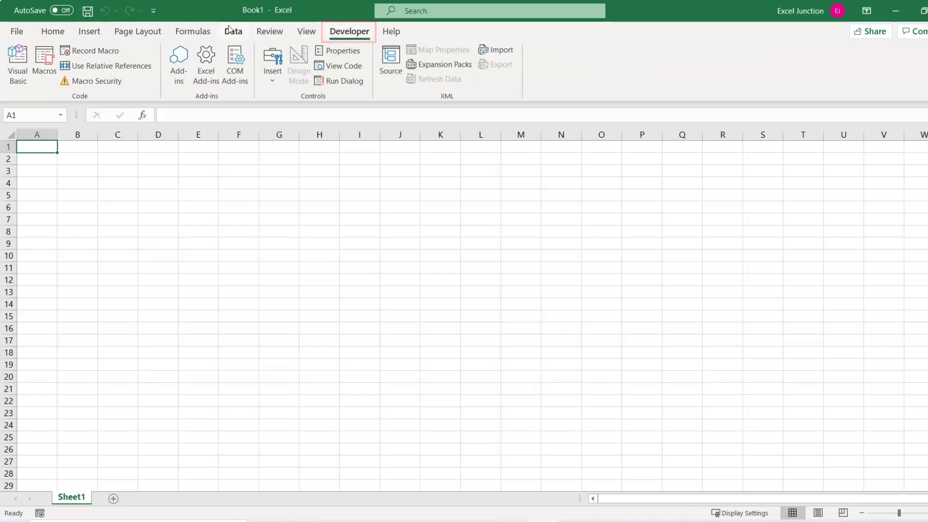
{"action": "left_click", "coordinate": [18, 33]}
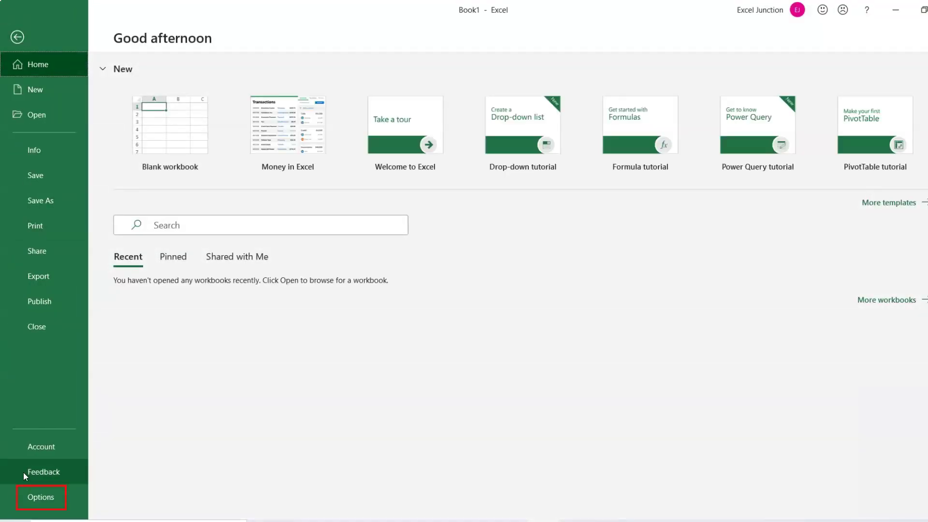
{"action": "left_click", "coordinate": [38, 497]}
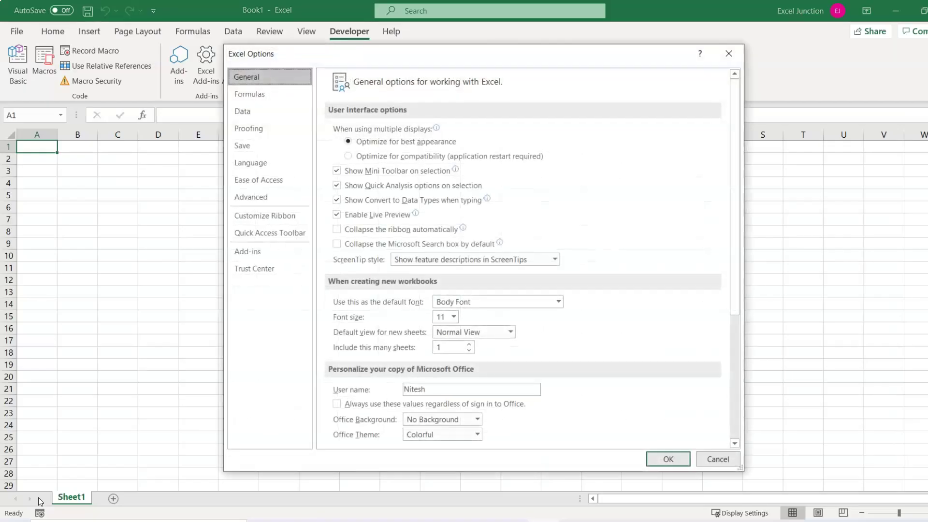
{"action": "left_click", "coordinate": [284, 215]}
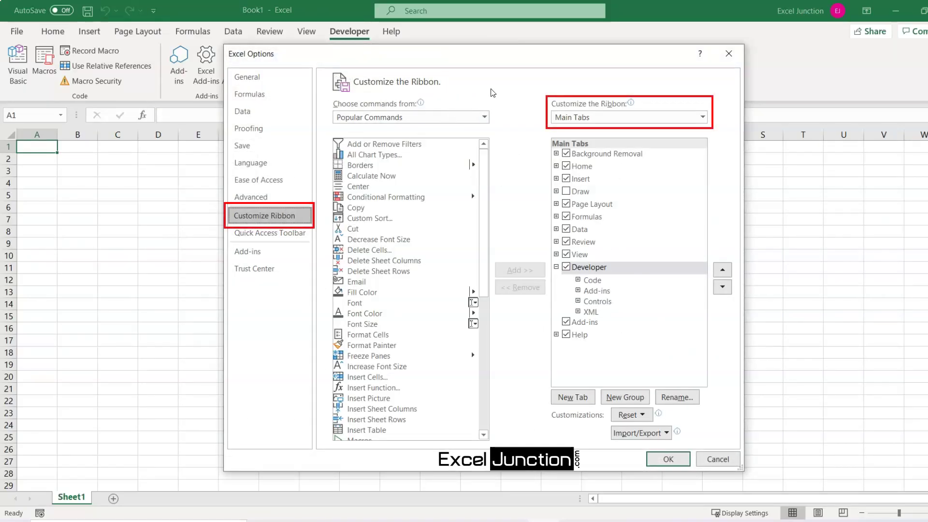
{"action": "left_click", "coordinate": [566, 269]}
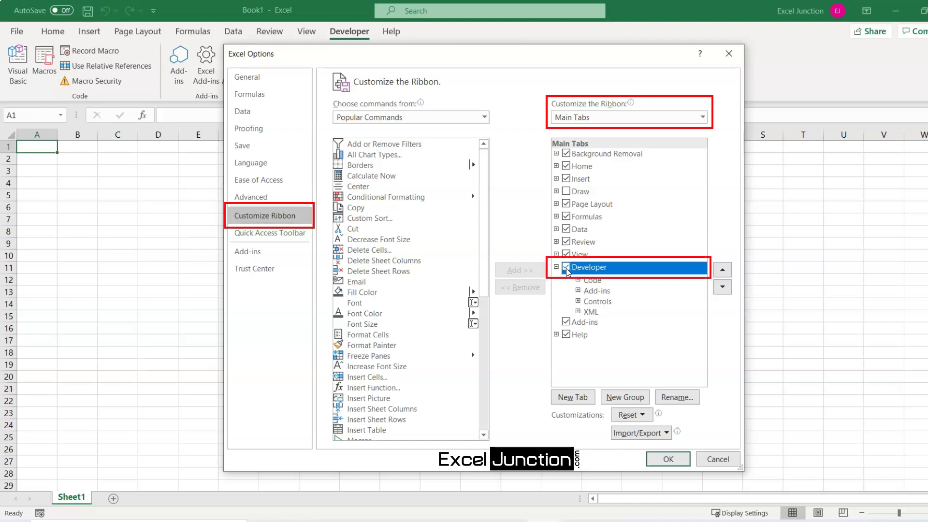
{"action": "left_click", "coordinate": [566, 269]}
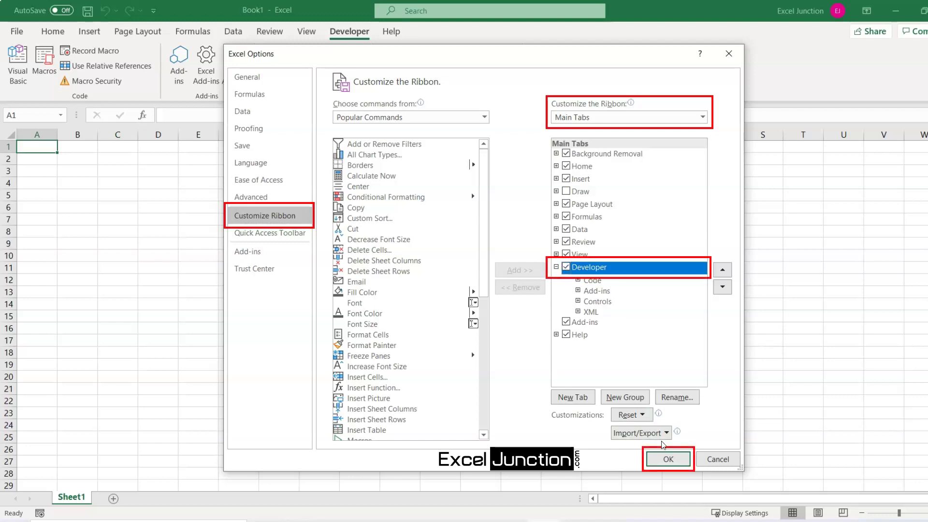
{"action": "left_click", "coordinate": [667, 460]}
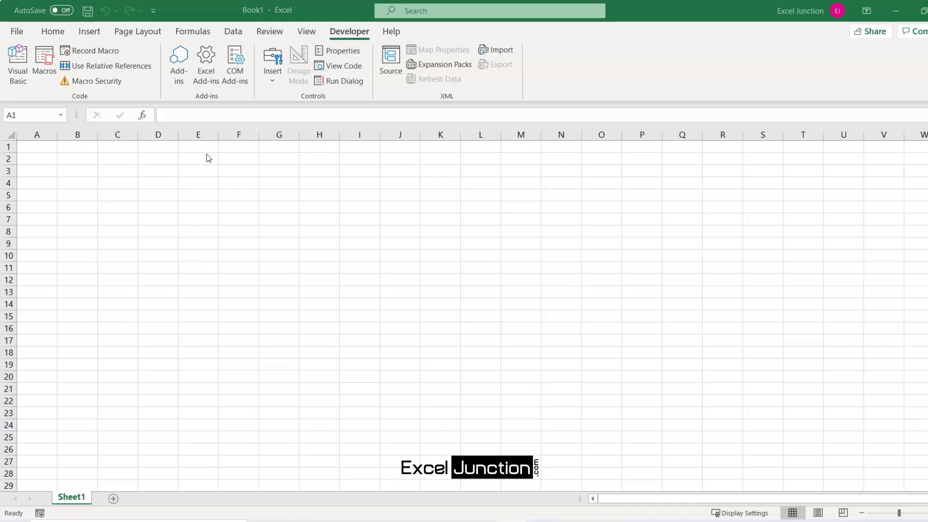
Copy the AddIns folder path from the add-in Browse dialog, then cancel back to Add-ins.
{"action": "left_click", "coordinate": [209, 73]}
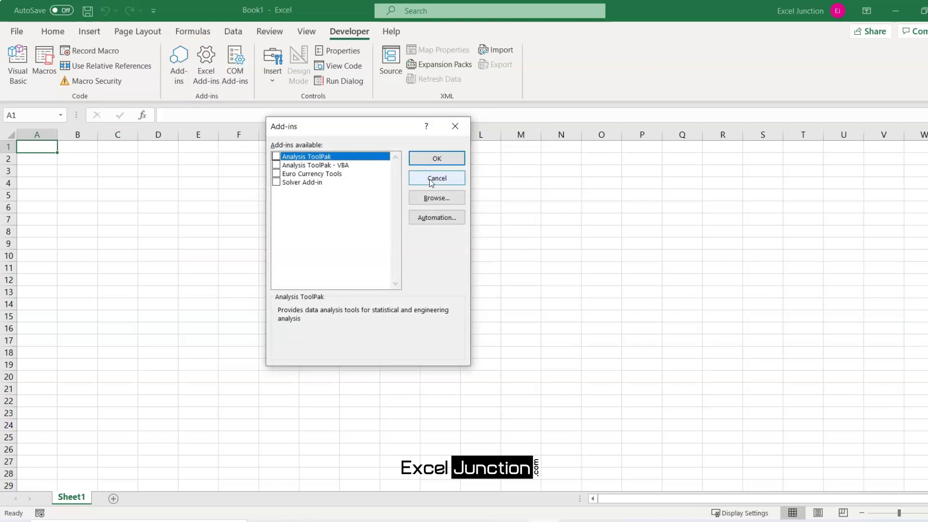
{"action": "left_click", "coordinate": [440, 201]}
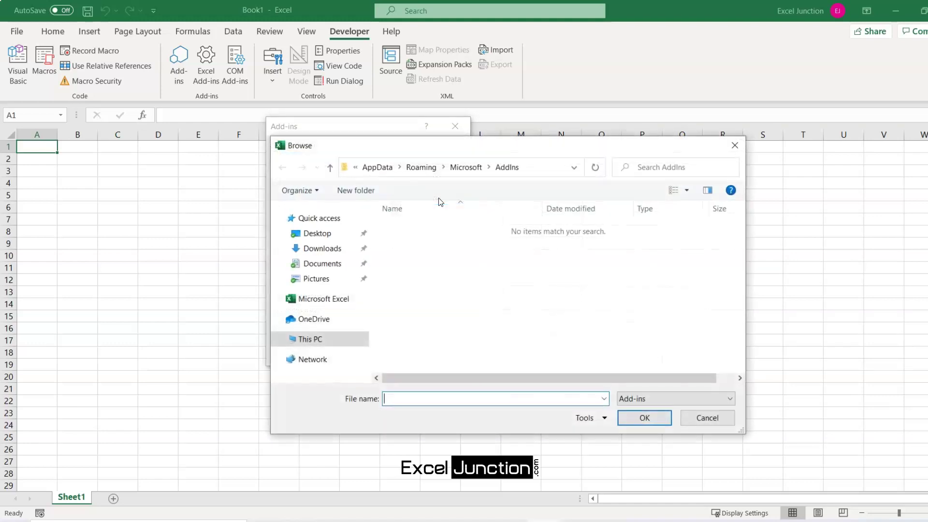
{"action": "right_click", "coordinate": [547, 171]}
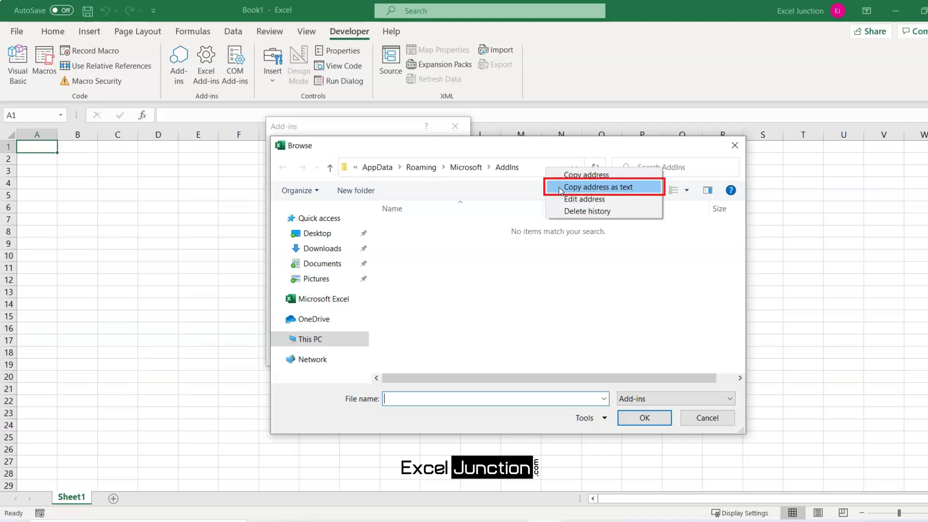
{"action": "left_click", "coordinate": [559, 188]}
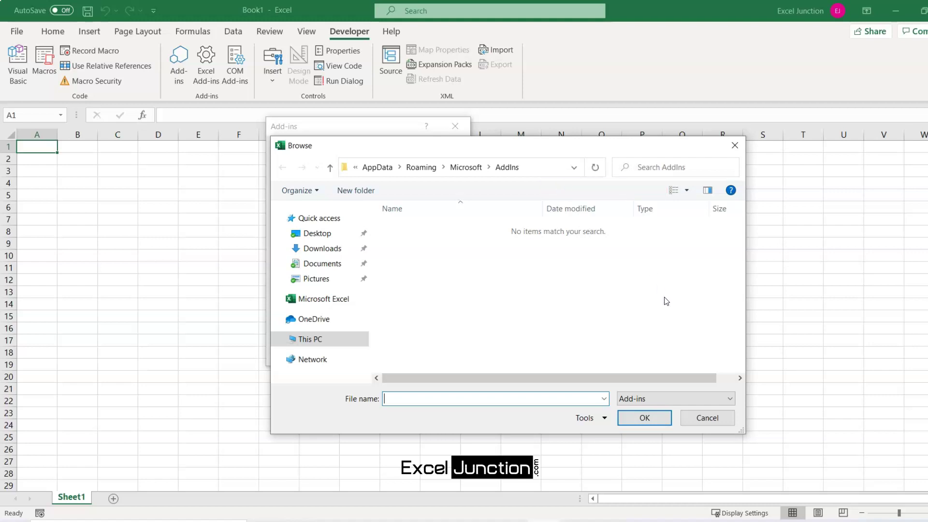
{"action": "left_click", "coordinate": [705, 420]}
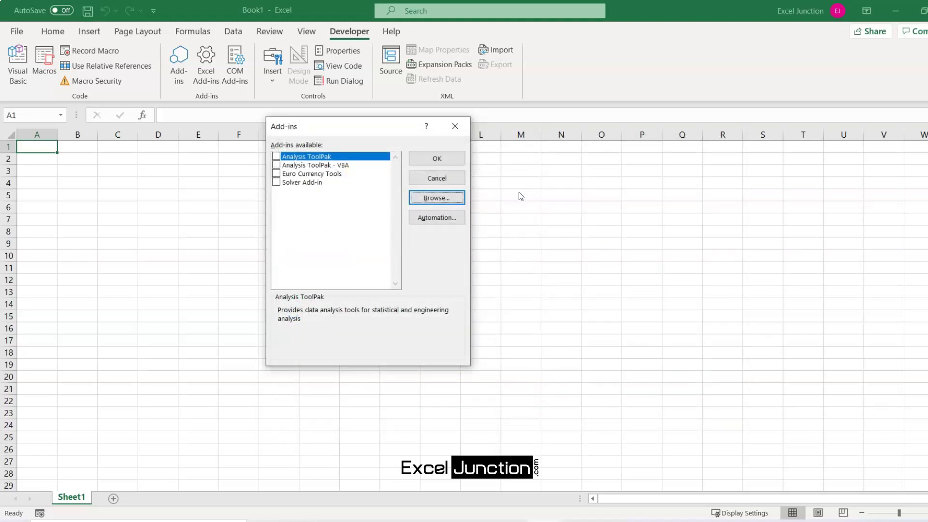
Close Add-ins, go to the pasted AddIns path in File Explorer, and bring up Downloads.
{"action": "left_click", "coordinate": [449, 179]}
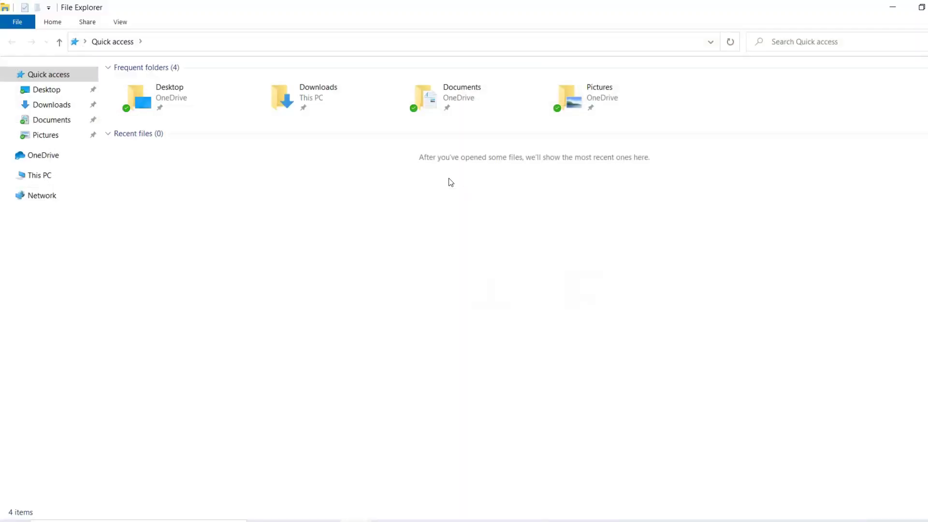
{"action": "left_click", "coordinate": [405, 42]}
{"action": "key", "text": "ctrl+v"}
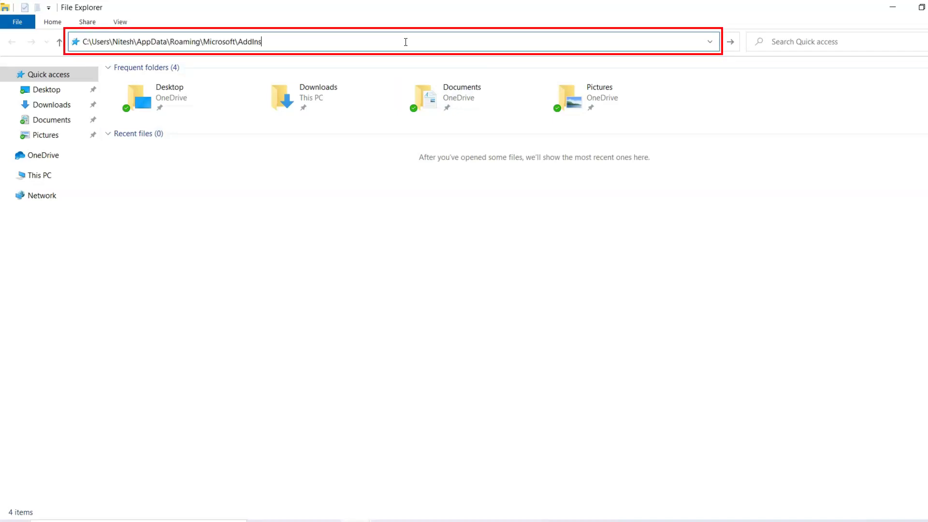
{"action": "key", "text": "Return"}
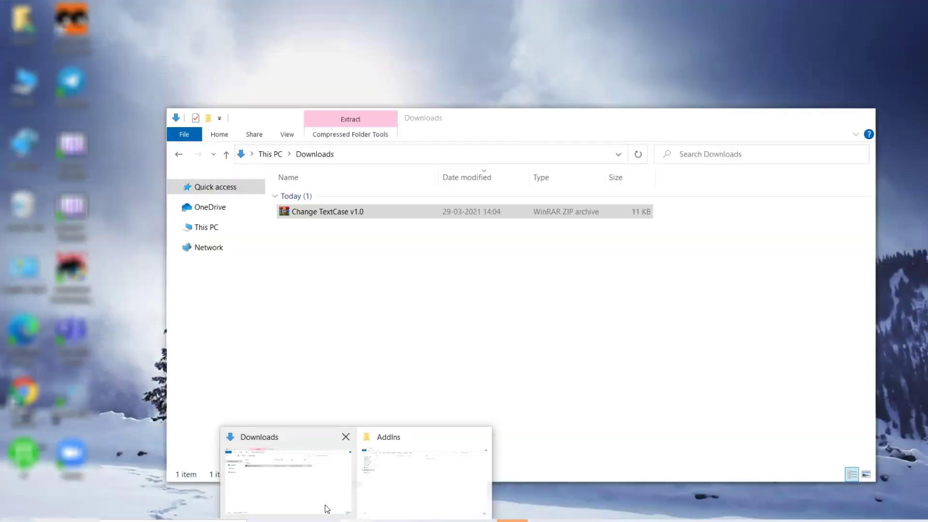
{"action": "left_click", "coordinate": [324, 506]}
{"action": "left_click", "coordinate": [373, 381]}
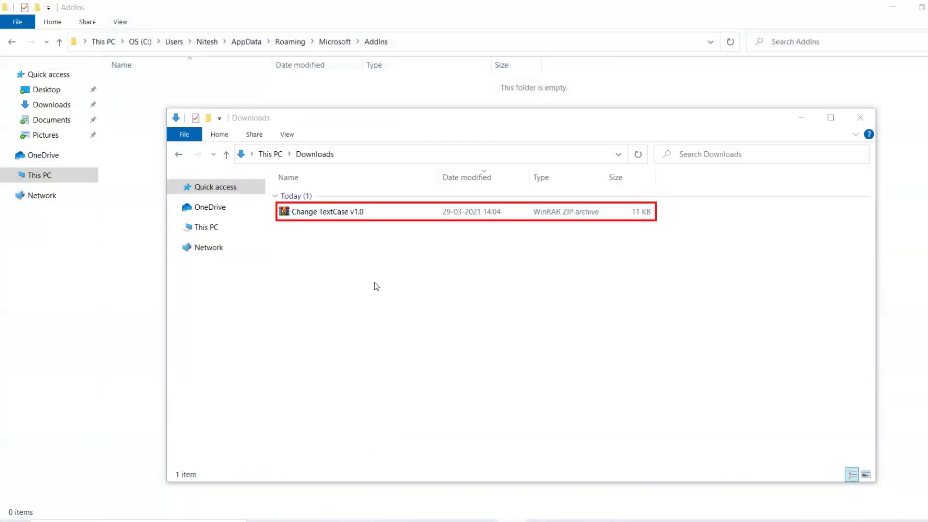
Copy the Change TextCase v1.0 zip from Downloads into the AddIns folder.
{"action": "left_click", "coordinate": [333, 211]}
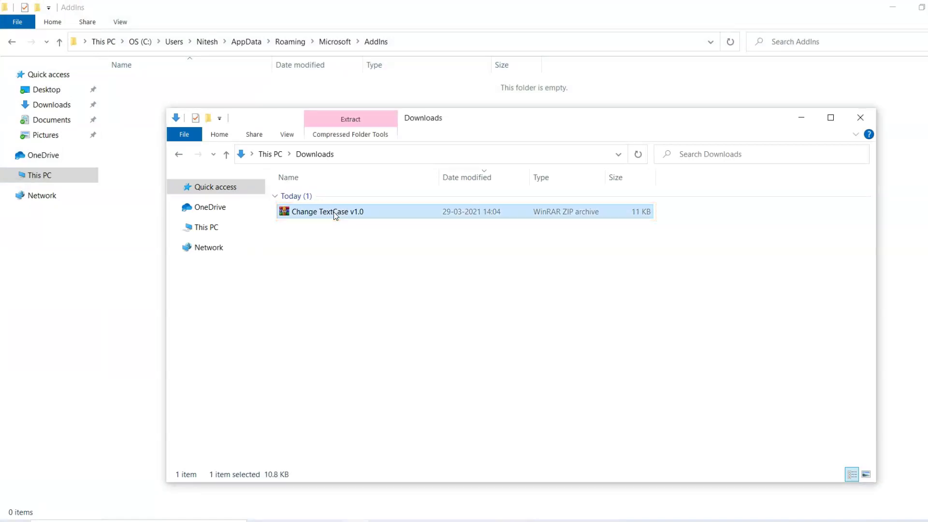
{"action": "left_click", "coordinate": [138, 152]}
{"action": "key", "text": "ctrl+v"}
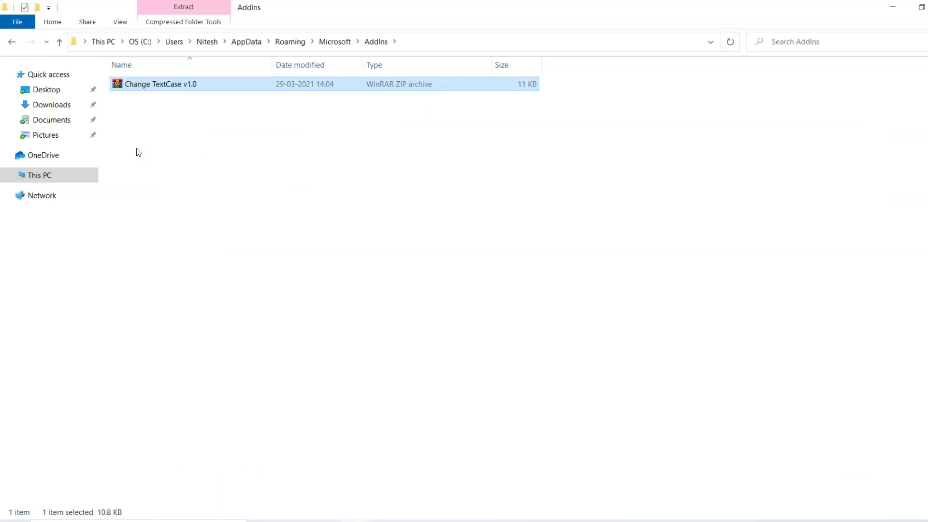
Extract the zip into AddIns and check the resulting .xlam file's properties.
{"action": "right_click", "coordinate": [148, 84]}
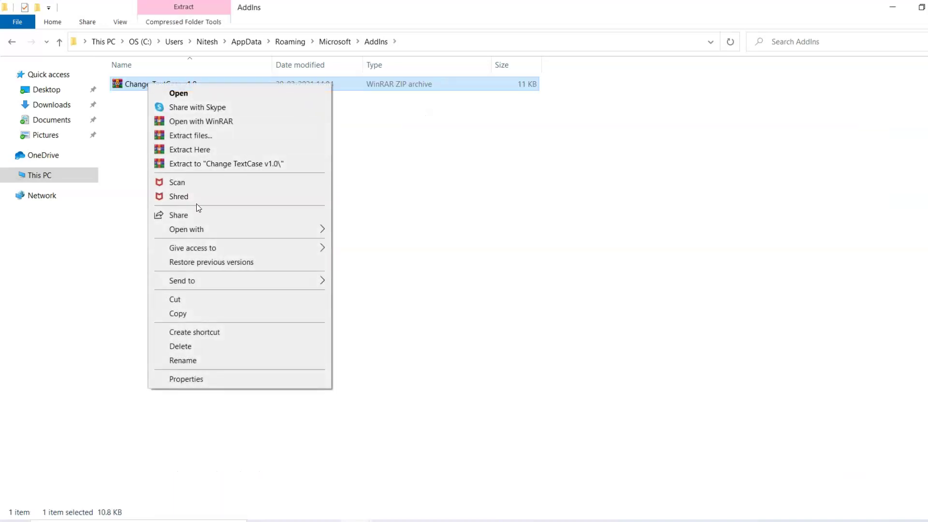
{"action": "left_click", "coordinate": [200, 153]}
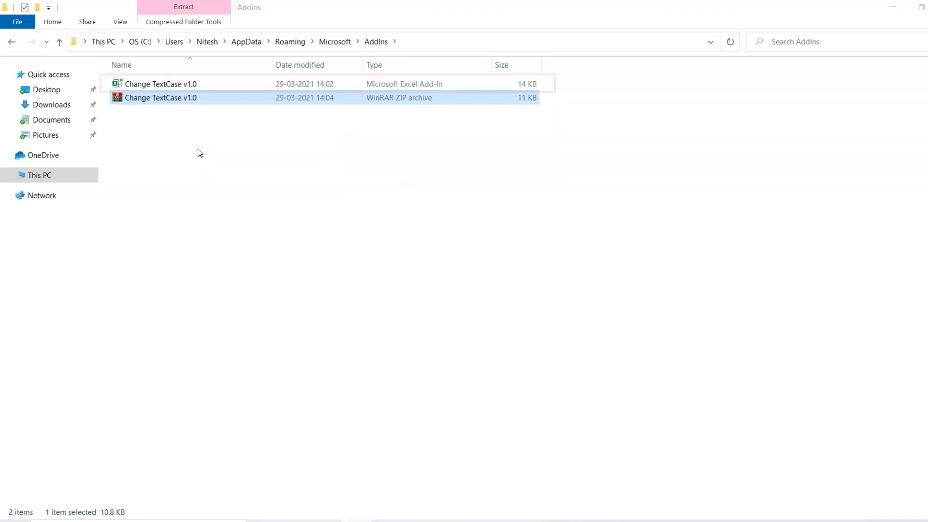
{"action": "left_click", "coordinate": [195, 140]}
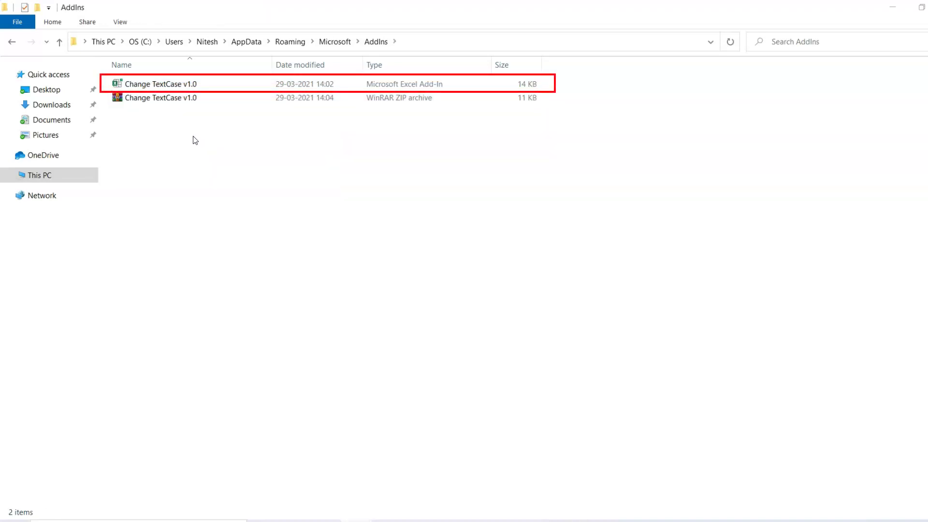
{"action": "right_click", "coordinate": [186, 84]}
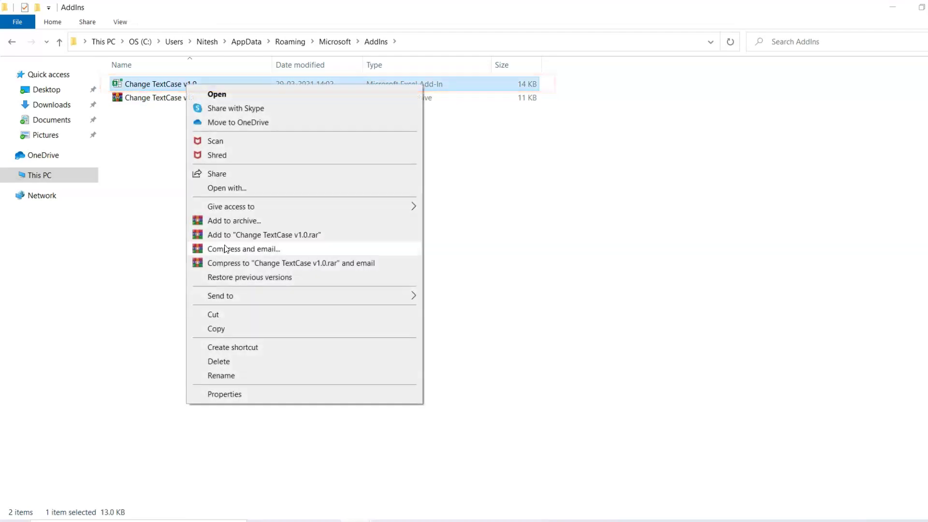
{"action": "left_click", "coordinate": [253, 391]}
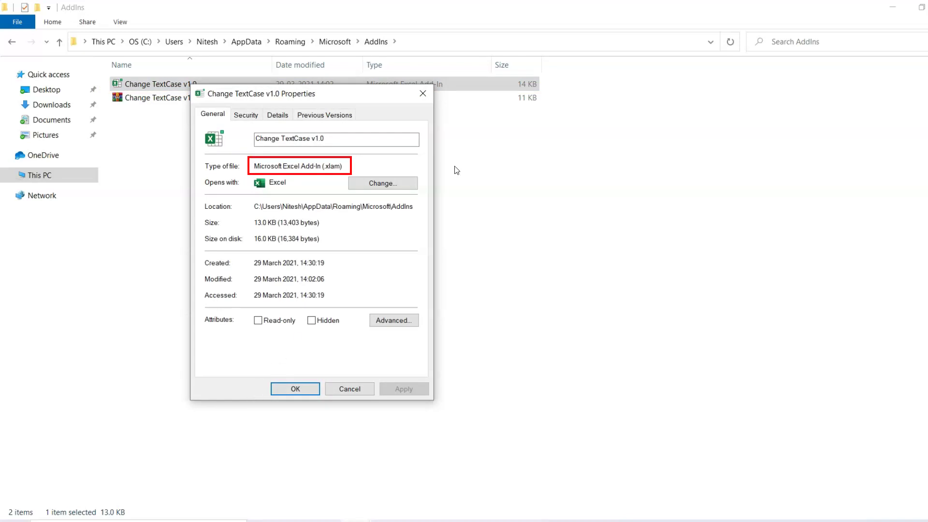
{"action": "left_click", "coordinate": [423, 95]}
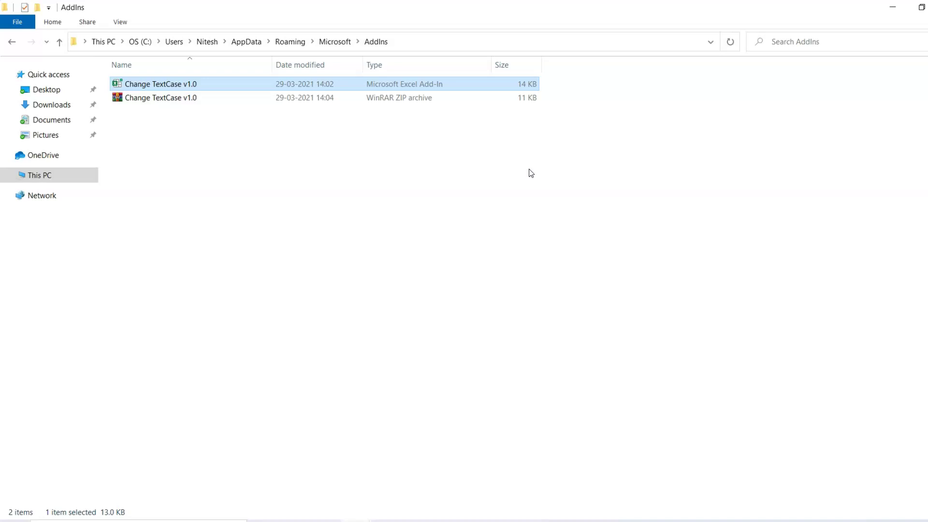
Open Developer > Excel Add-ins and browse to the AddIns folder holding Change TextCase v1.0.
{"action": "left_click", "coordinate": [460, 447]}
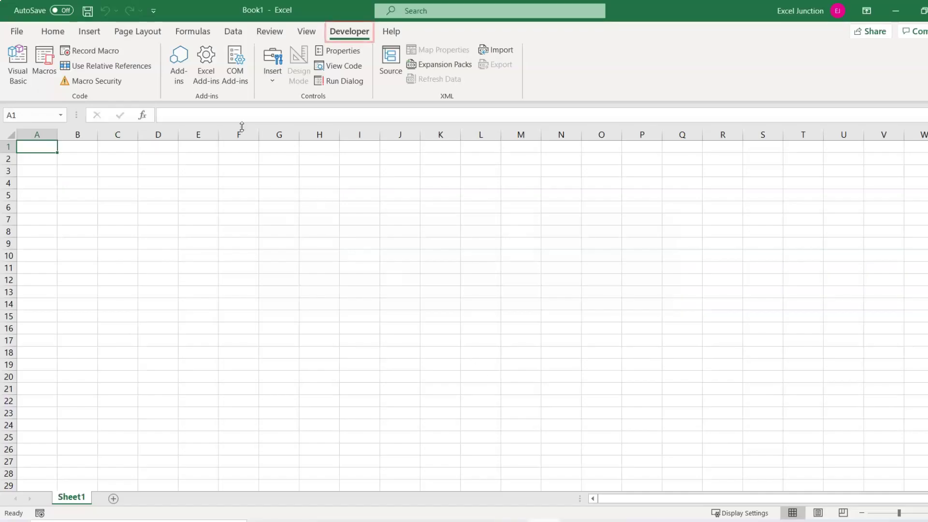
{"action": "left_click", "coordinate": [207, 73]}
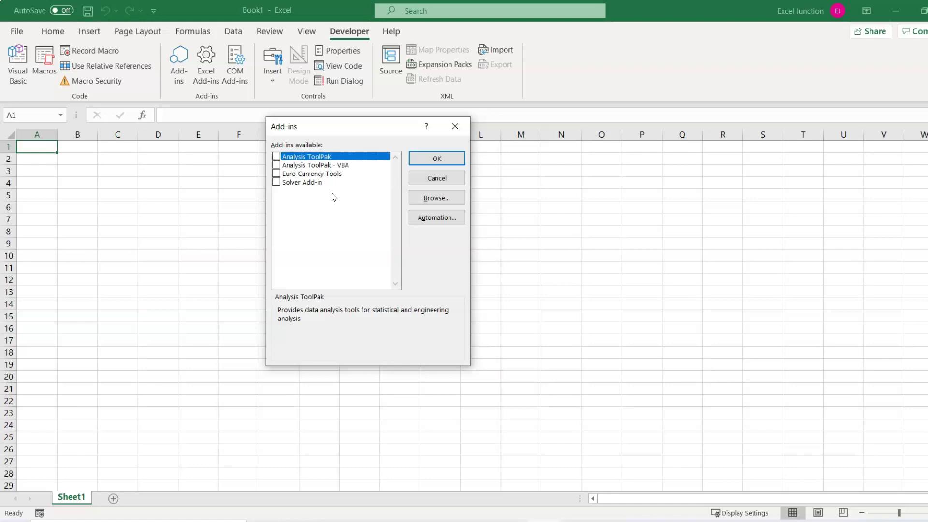
{"action": "left_click", "coordinate": [432, 198]}
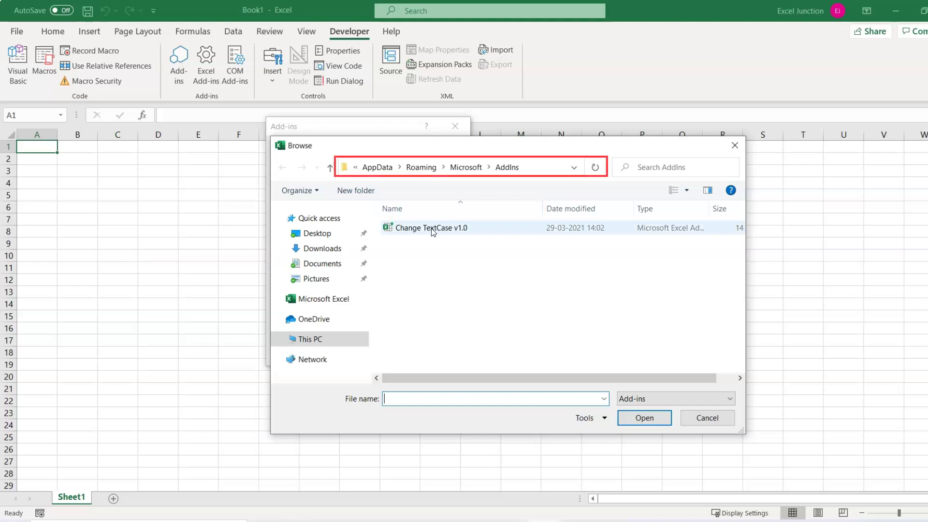
Load the Change TextCase v1.0 file and confirm it checked in the Add-ins list.
{"action": "mouse_move", "coordinate": [433, 232]}
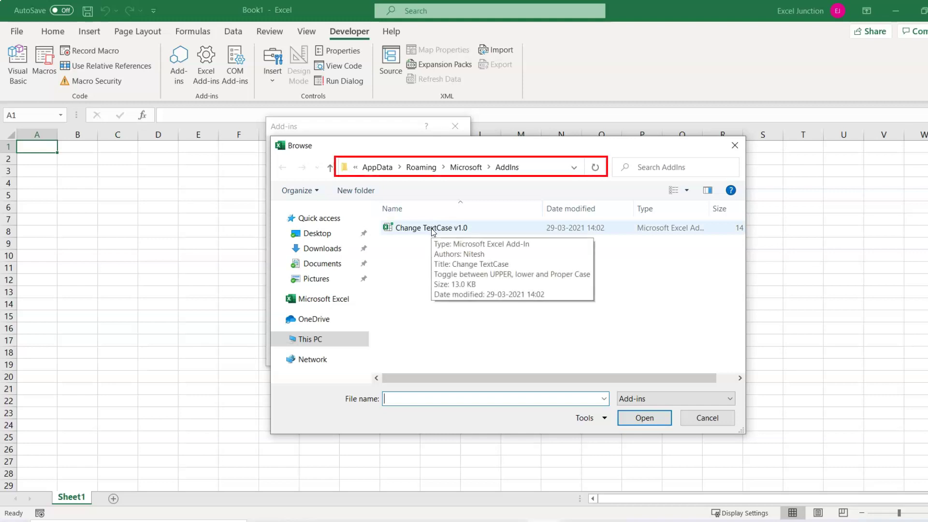
{"action": "left_click", "coordinate": [433, 232]}
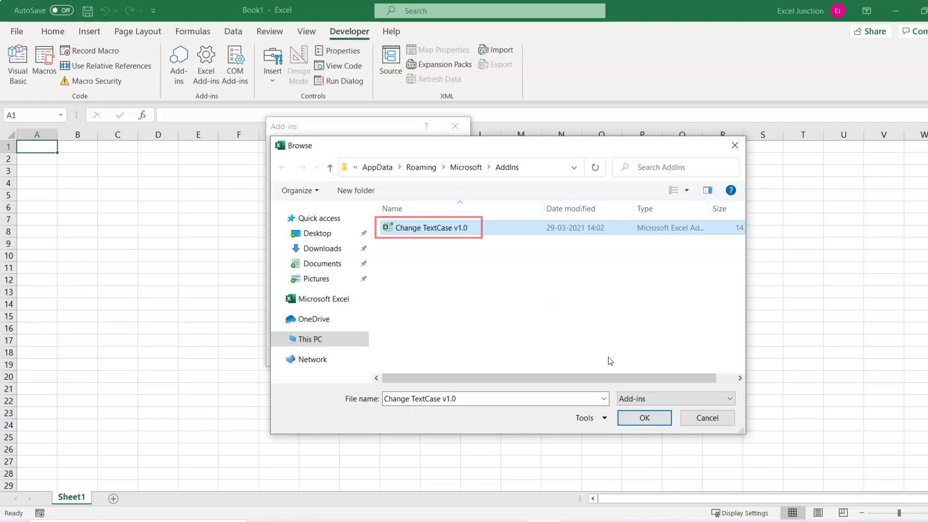
{"action": "left_click", "coordinate": [640, 418]}
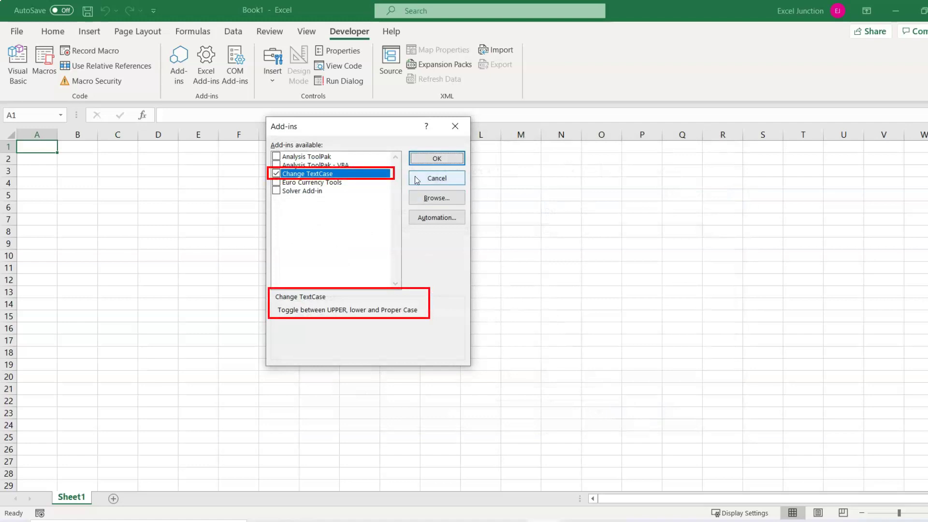
{"action": "left_click", "coordinate": [431, 161]}
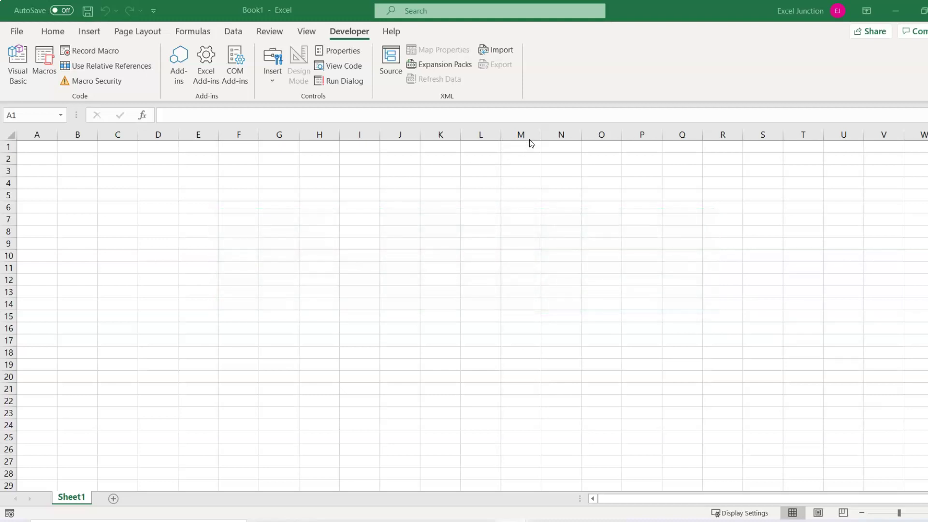
In Customize the Ribbon, add a New Tab (Custom) after Developer and select it.
{"action": "right_click", "coordinate": [581, 69]}
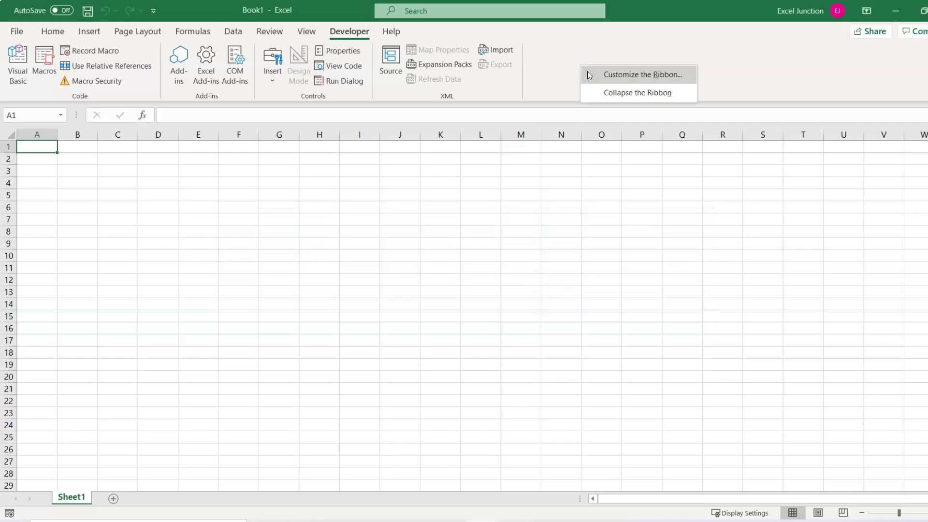
{"action": "left_click", "coordinate": [587, 71]}
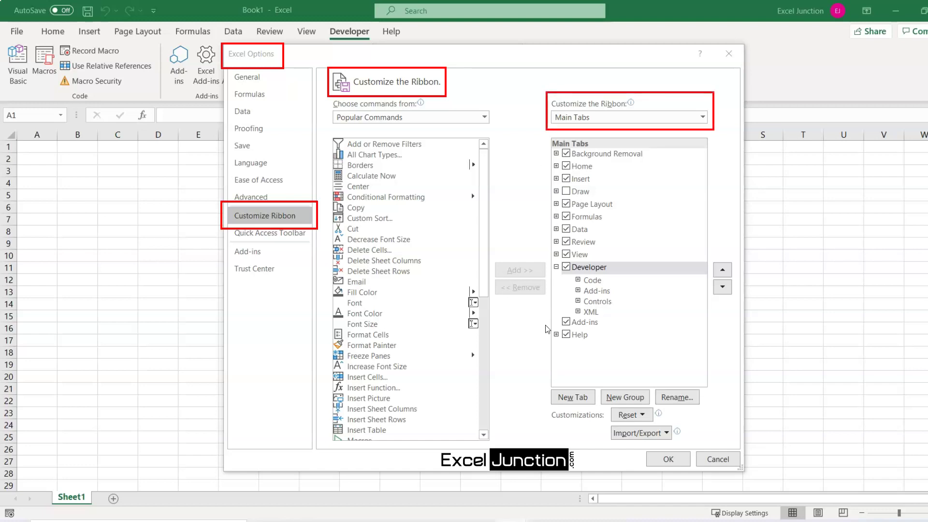
{"action": "left_click", "coordinate": [570, 399]}
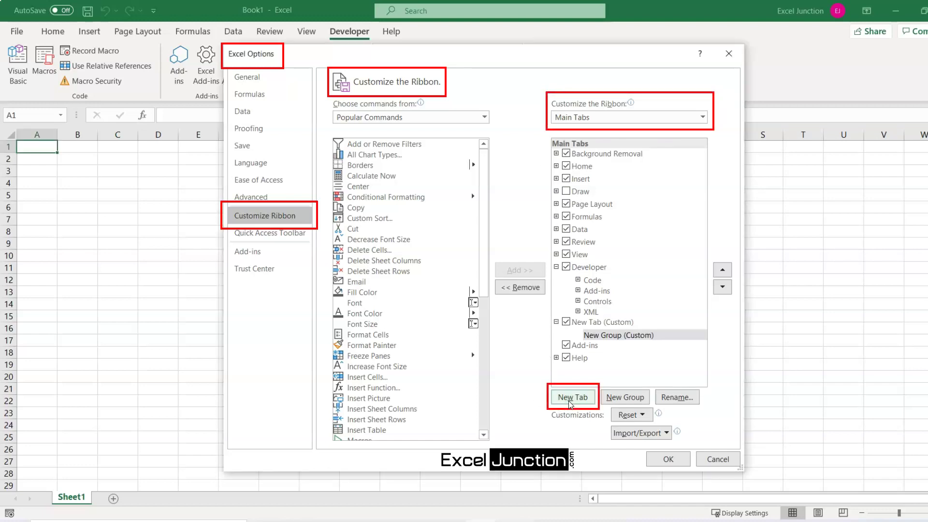
{"action": "left_click", "coordinate": [620, 324]}
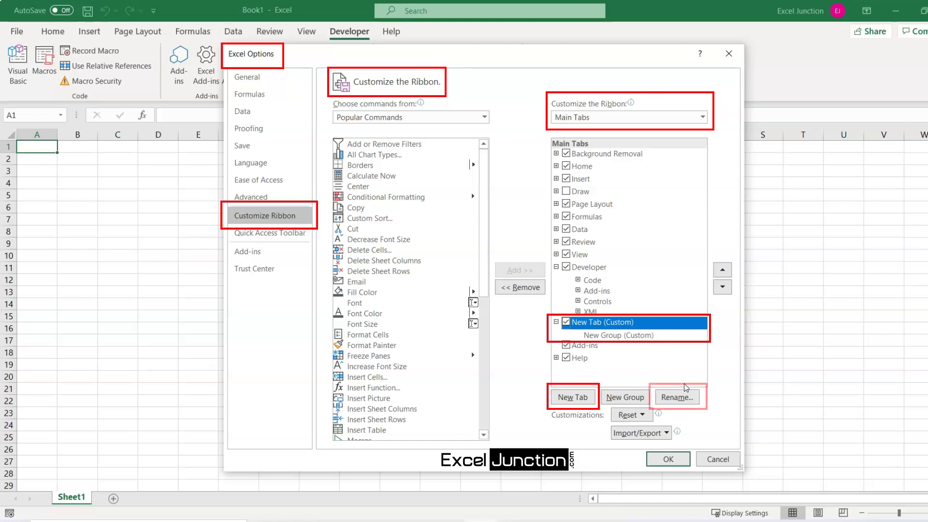
Rename the new custom tab to 'EJ Tools'.
{"action": "left_click", "coordinate": [688, 402]}
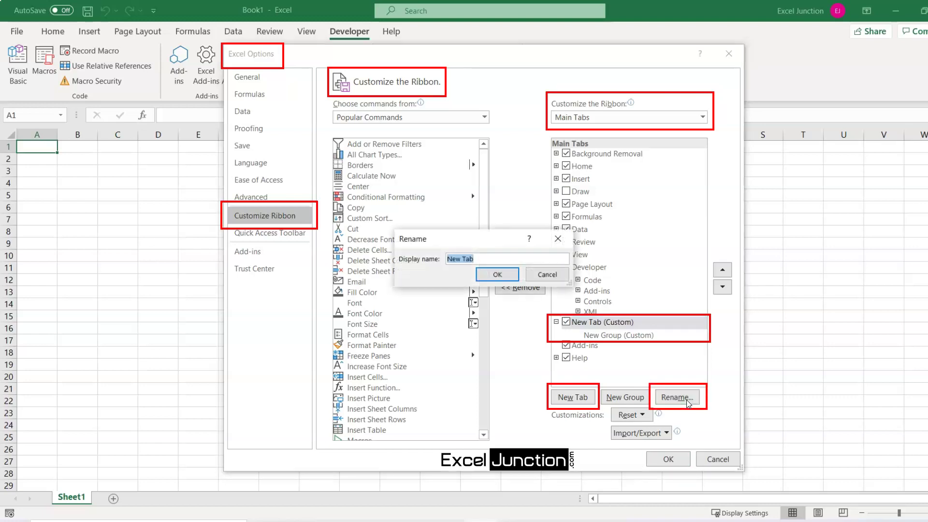
{"action": "type", "text": "E"}
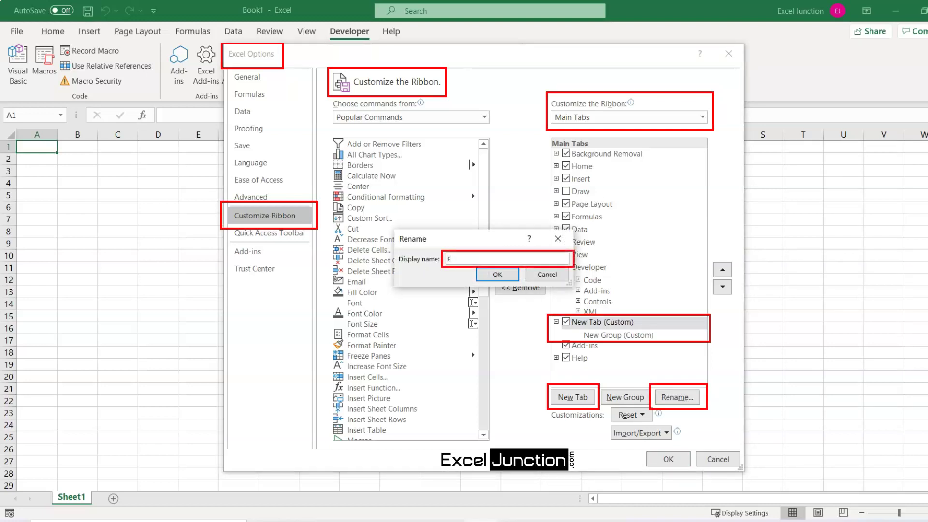
{"action": "type", "text": "J Tools"}
{"action": "left_click", "coordinate": [503, 276]}
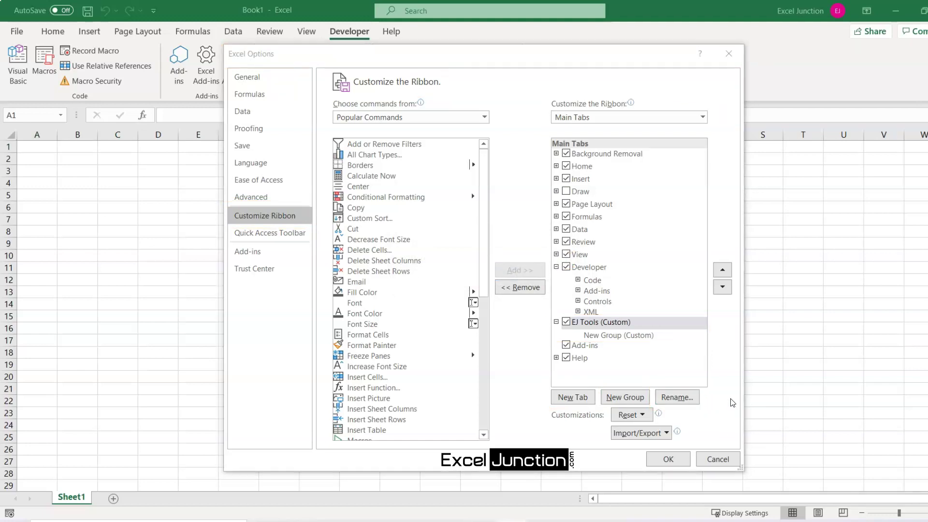
Rename the custom group under EJ Tools to 'Formatting'.
{"action": "left_click", "coordinate": [641, 337]}
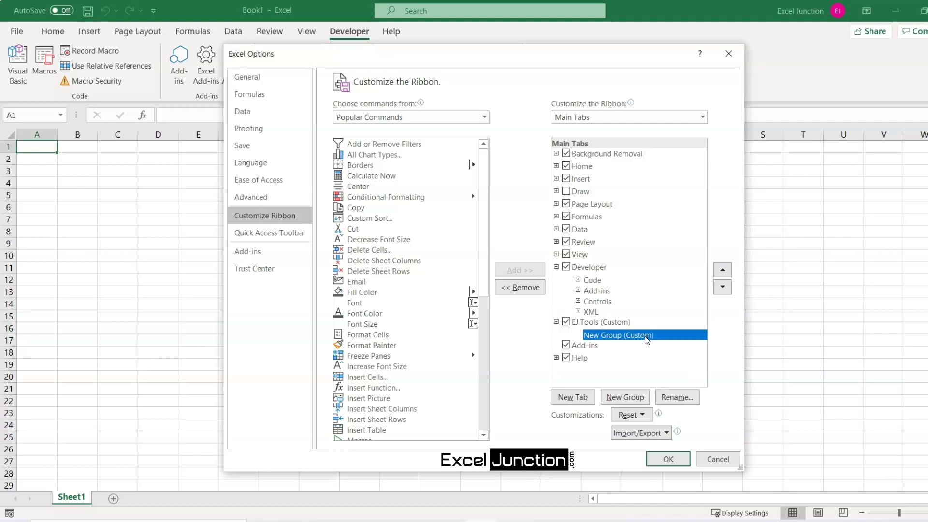
{"action": "left_click", "coordinate": [687, 396]}
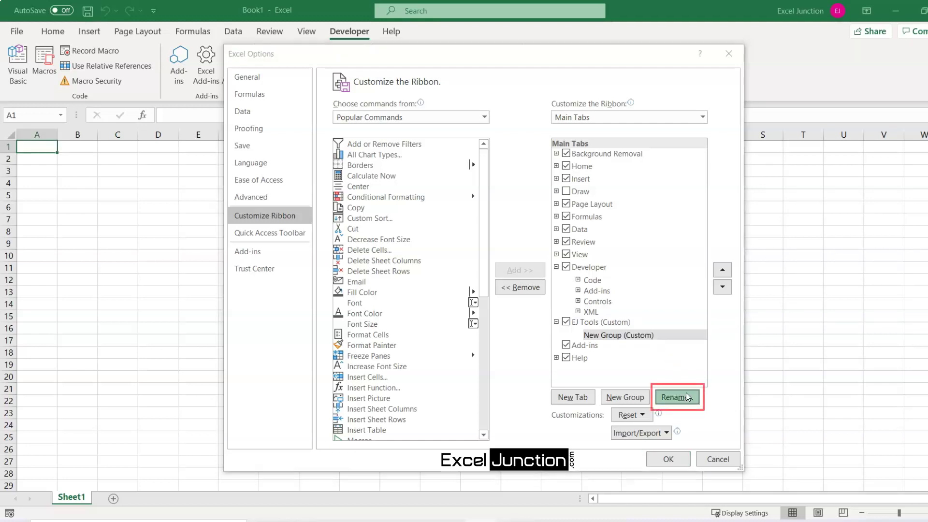
{"action": "type", "text": "Formatting"}
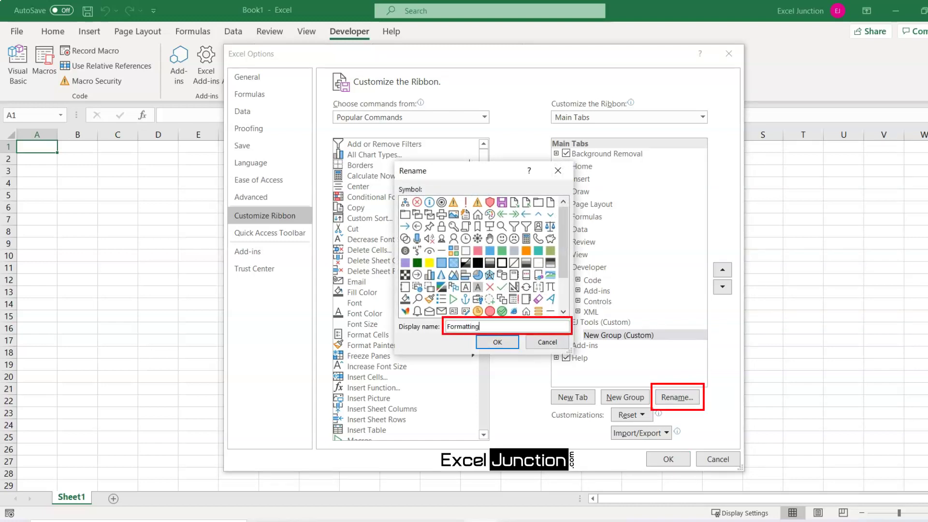
{"action": "left_click_drag", "start_coordinate": [562, 258], "coordinate": [561, 278]}
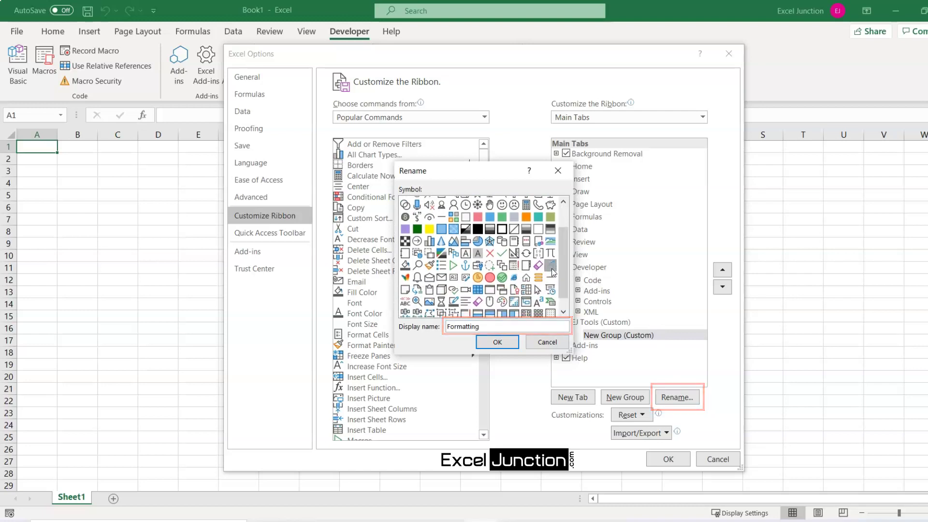
{"action": "left_click", "coordinate": [506, 341]}
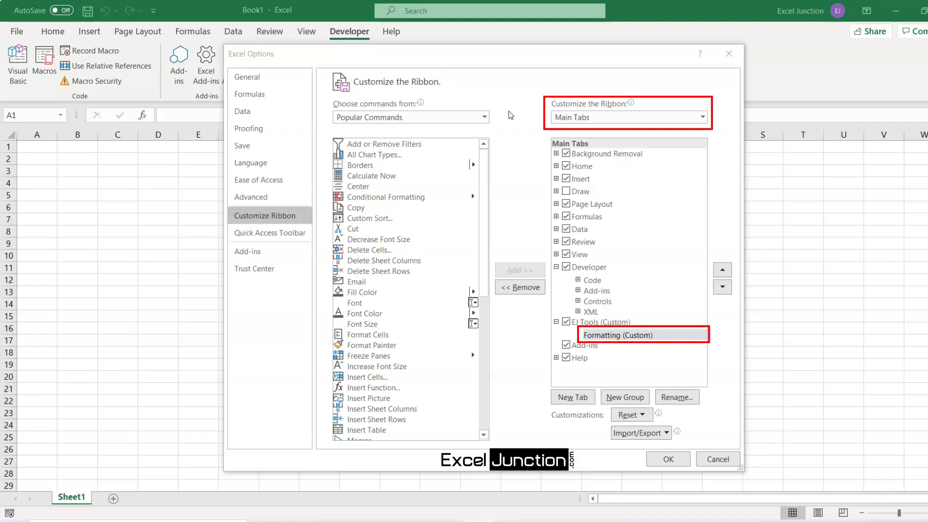
From the Macros command list, add ChangeTextCase to the Formatting (Custom) group.
{"action": "left_click", "coordinate": [483, 118]}
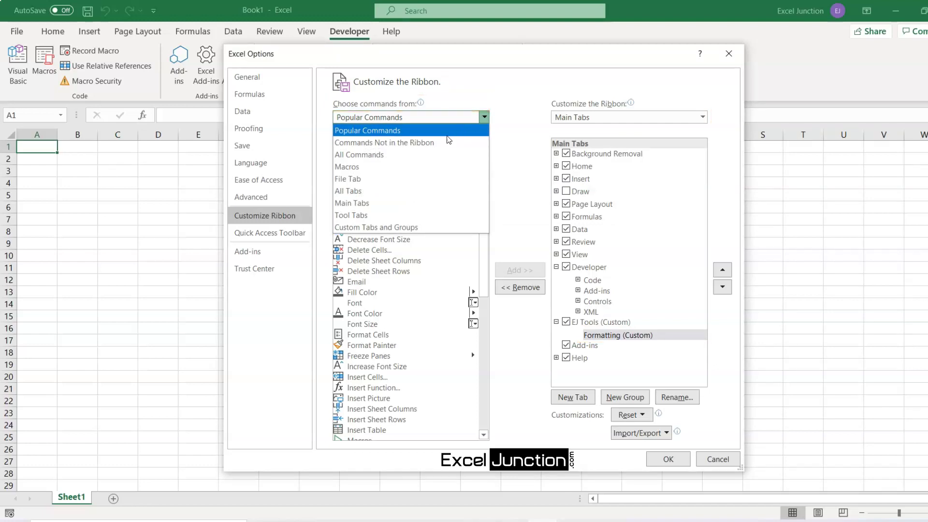
{"action": "left_click", "coordinate": [364, 164]}
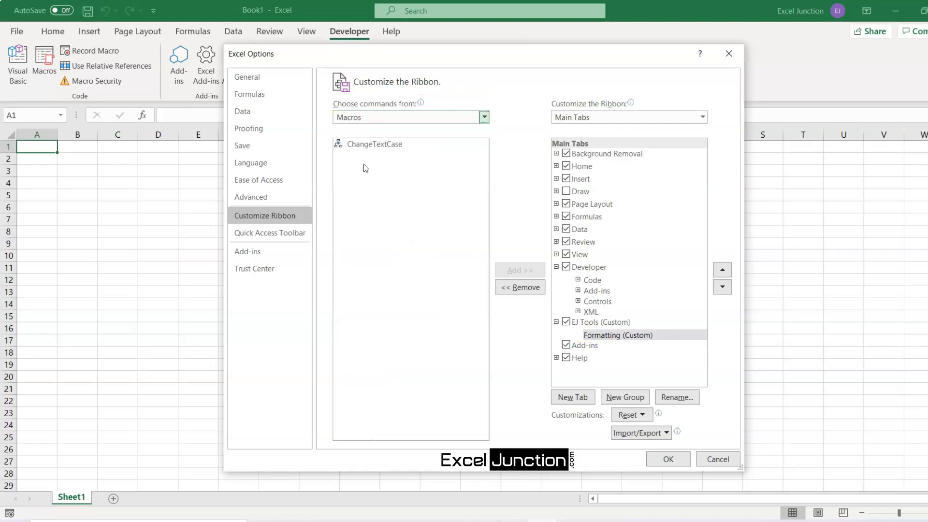
{"action": "left_click", "coordinate": [382, 146]}
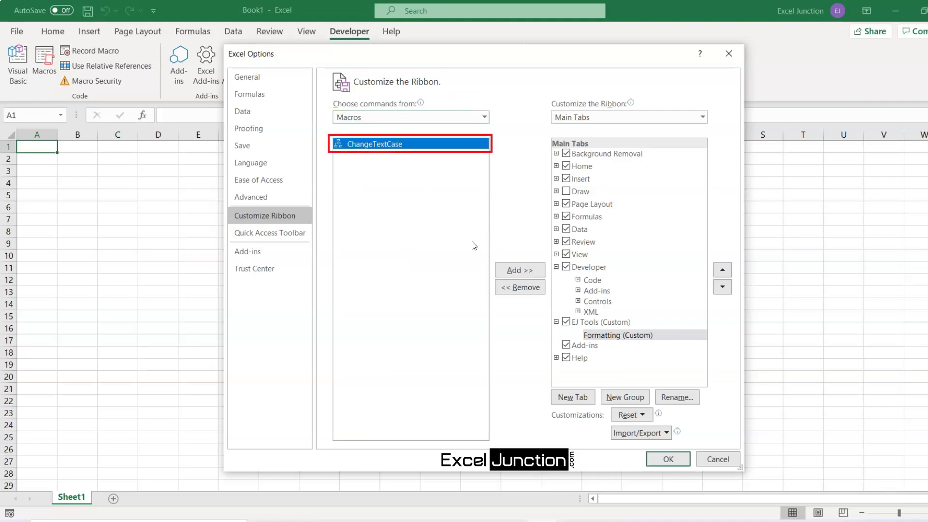
{"action": "left_click", "coordinate": [520, 273]}
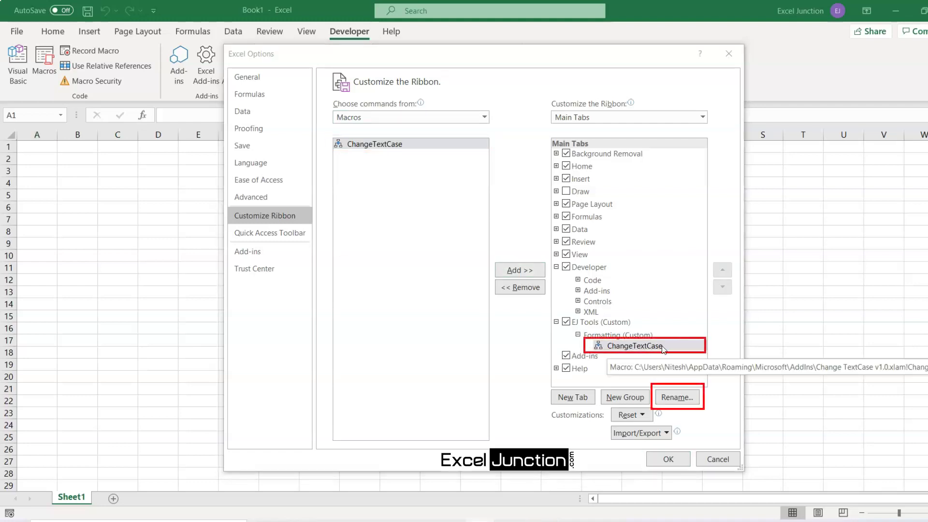
Rename the ChangeTextCase macro button to 'Change TextCase' with the letter A icon, and apply the ribbon changes.
{"action": "left_click", "coordinate": [677, 397]}
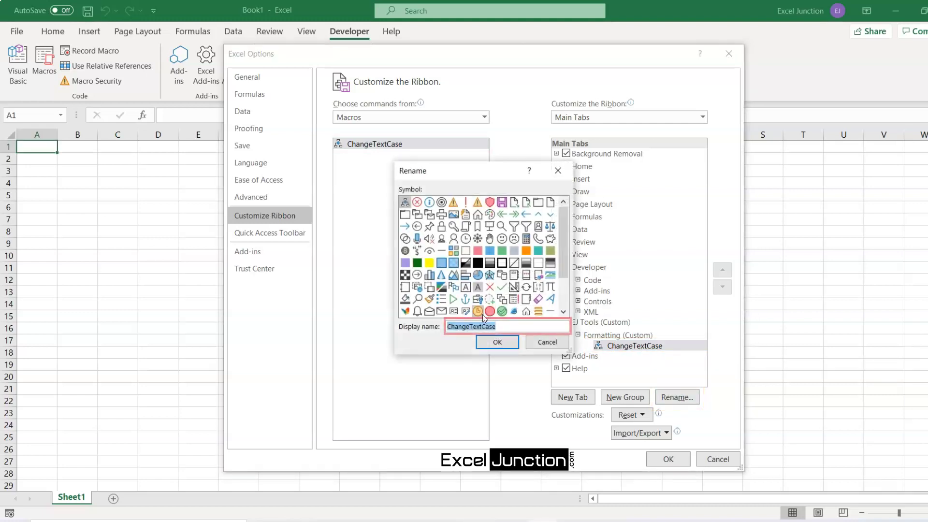
{"action": "left_click", "coordinate": [469, 326]}
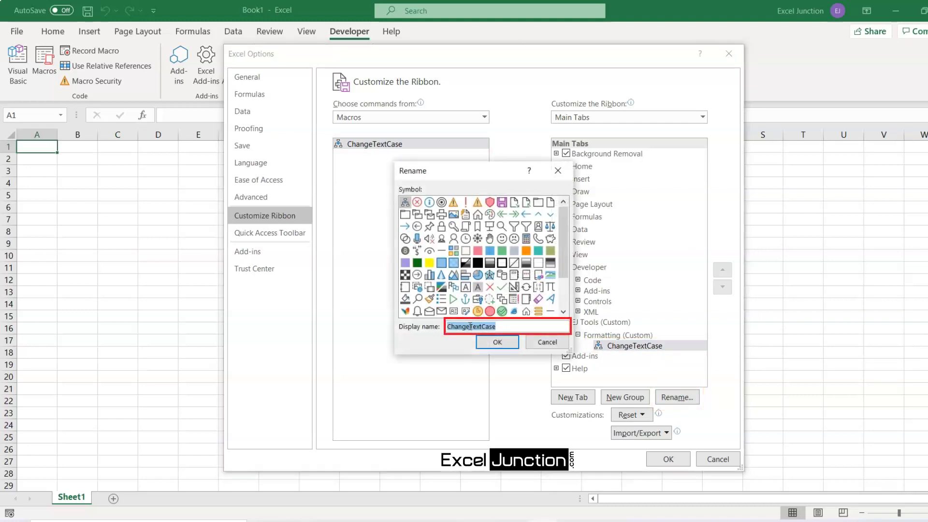
{"action": "left_click", "coordinate": [564, 312]}
{"action": "left_click", "coordinate": [564, 312]}
{"action": "left_click", "coordinate": [564, 312]}
{"action": "left_click", "coordinate": [538, 300]}
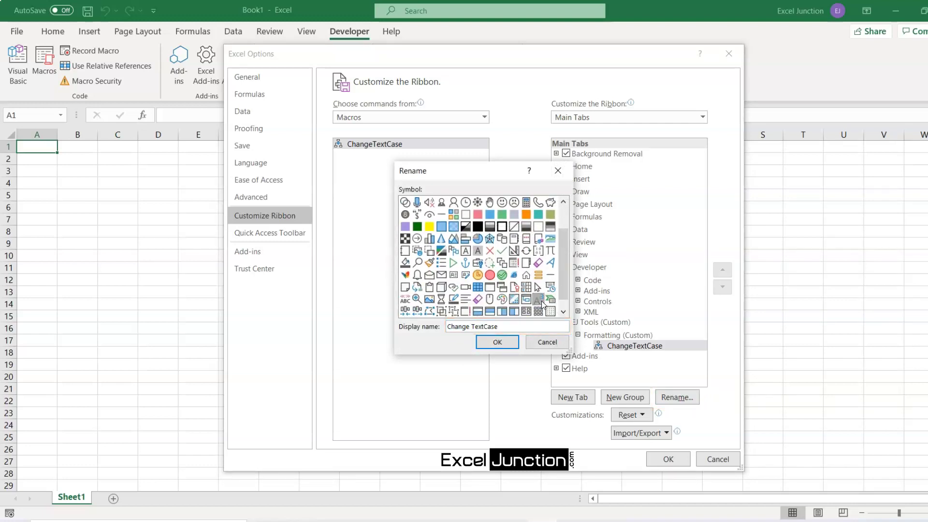
{"action": "left_click", "coordinate": [493, 342]}
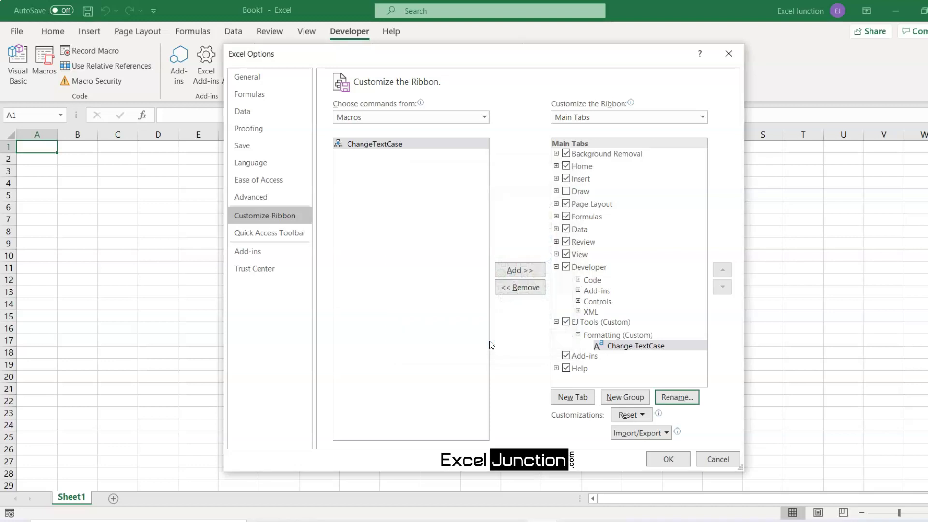
{"action": "left_click", "coordinate": [668, 459]}
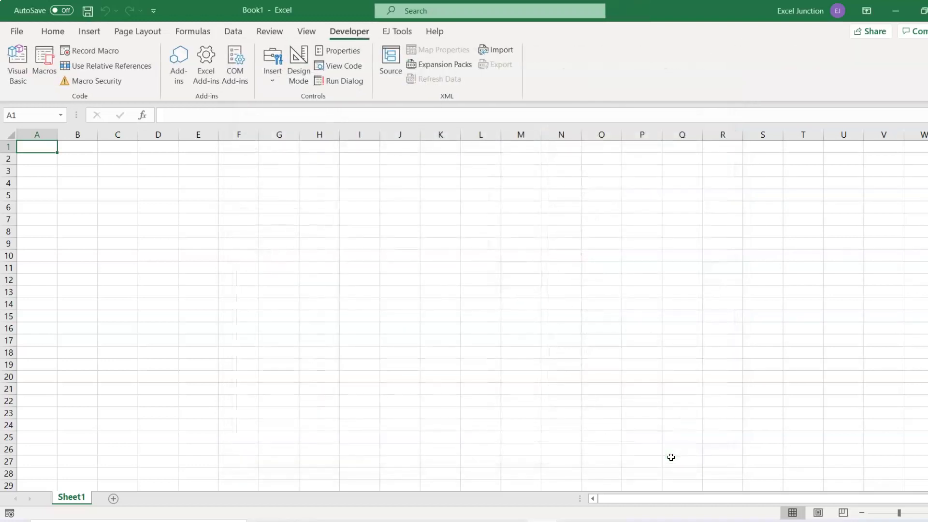
On the EJ Tools tab, enter the test text 'wefkjnweifj' in cell C4.
{"action": "left_click", "coordinate": [396, 35]}
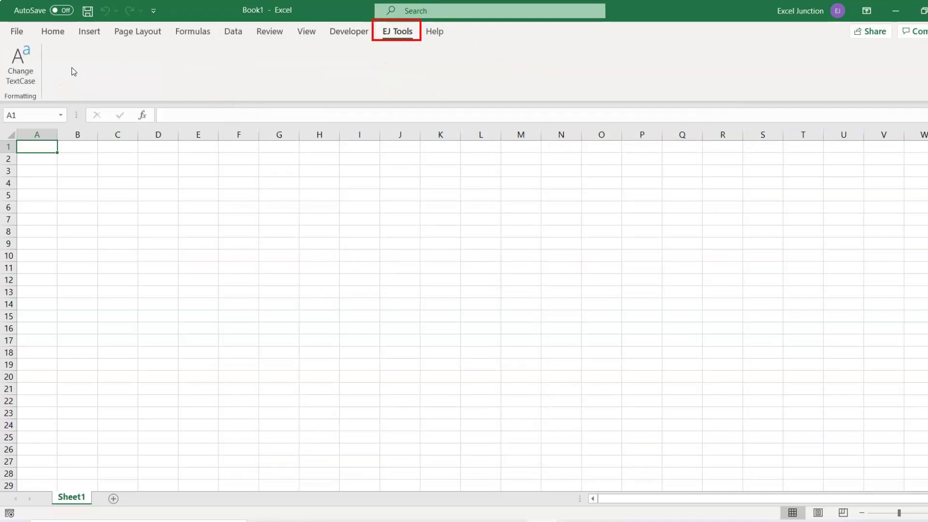
{"action": "left_click", "coordinate": [34, 70]}
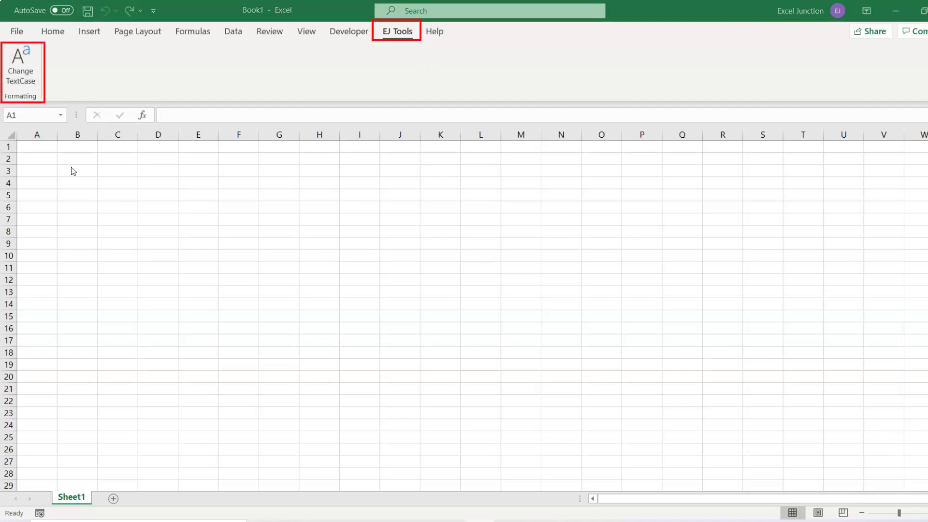
{"action": "left_click", "coordinate": [110, 183]}
{"action": "type", "text": "wefkjnw"}
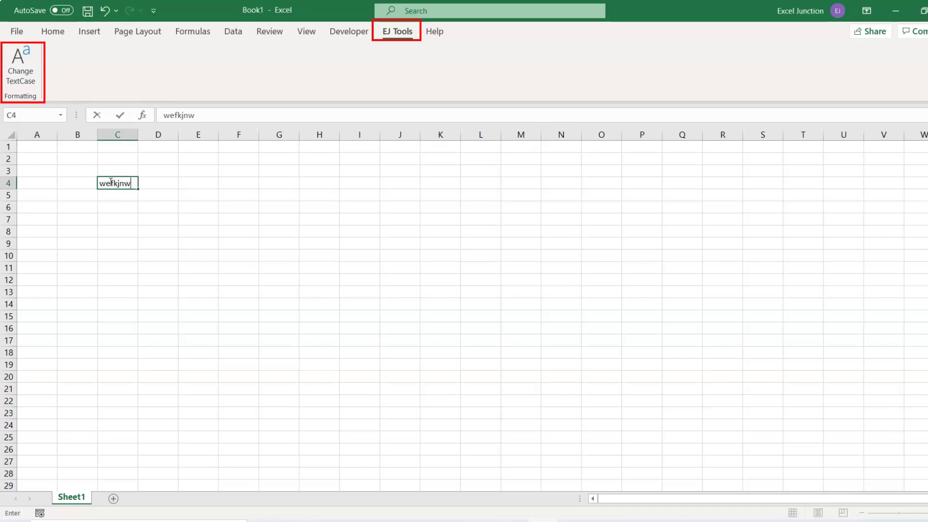
{"action": "type", "text": "eifj"}
{"action": "key", "text": "Return"}
Run Change TextCase on C4 through proper, upper and lower case, ending at 'Wefkjnweifj'.
{"action": "left_click", "coordinate": [110, 182]}
{"action": "left_click", "coordinate": [22, 74]}
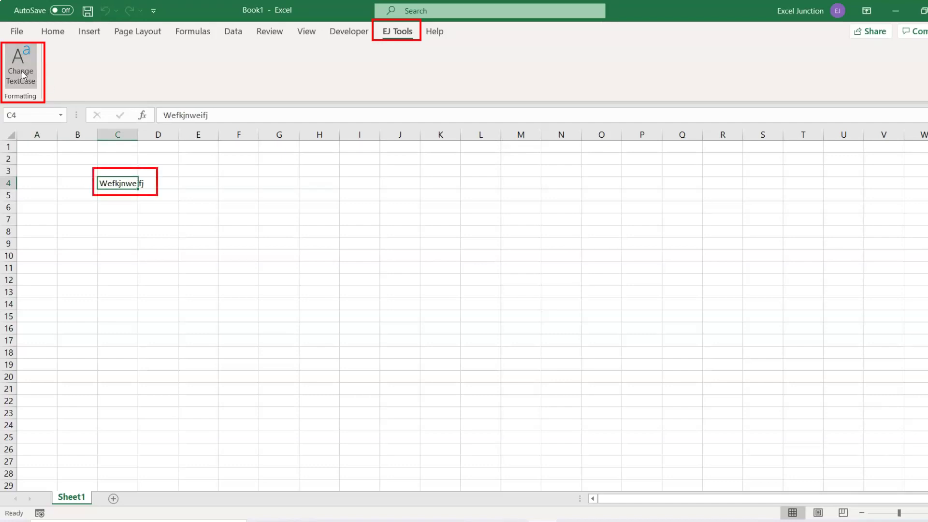
{"action": "left_click", "coordinate": [22, 74]}
{"action": "left_click", "coordinate": [22, 74]}
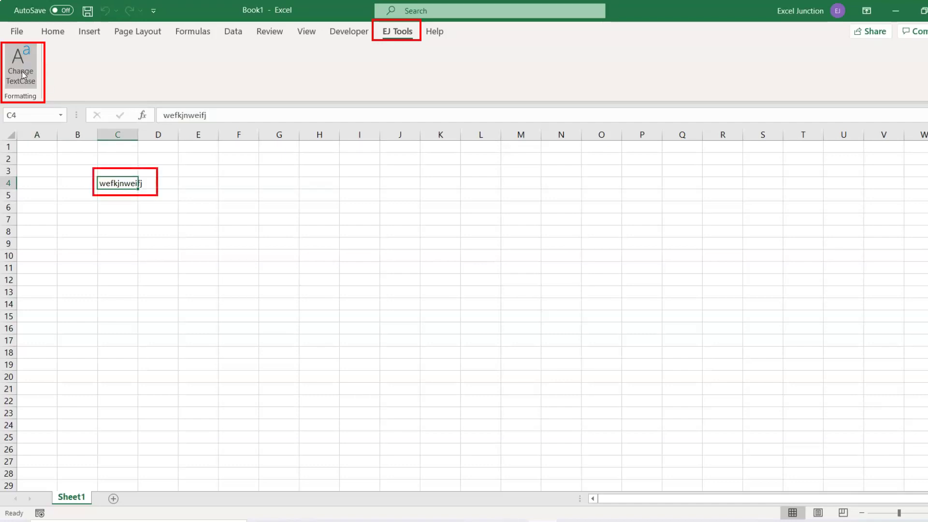
{"action": "left_click", "coordinate": [22, 74]}
{"action": "left_click", "coordinate": [172, 241]}
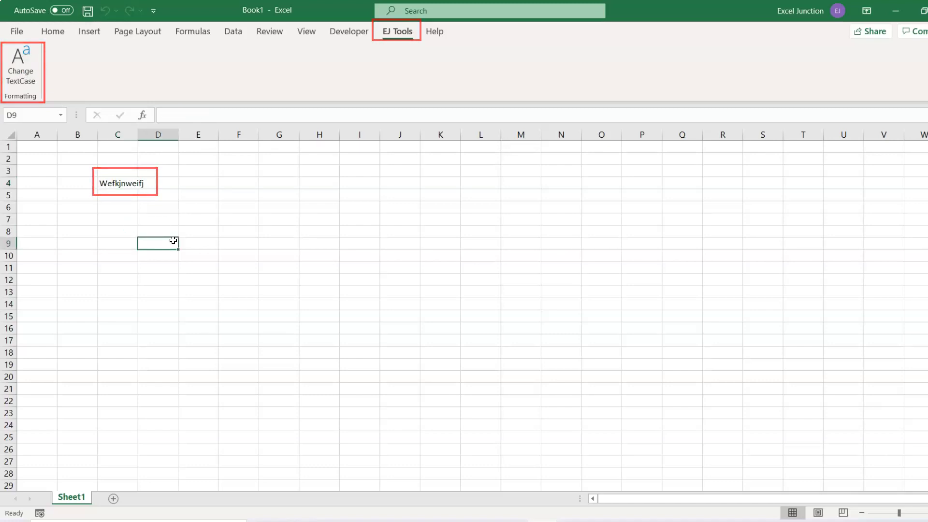